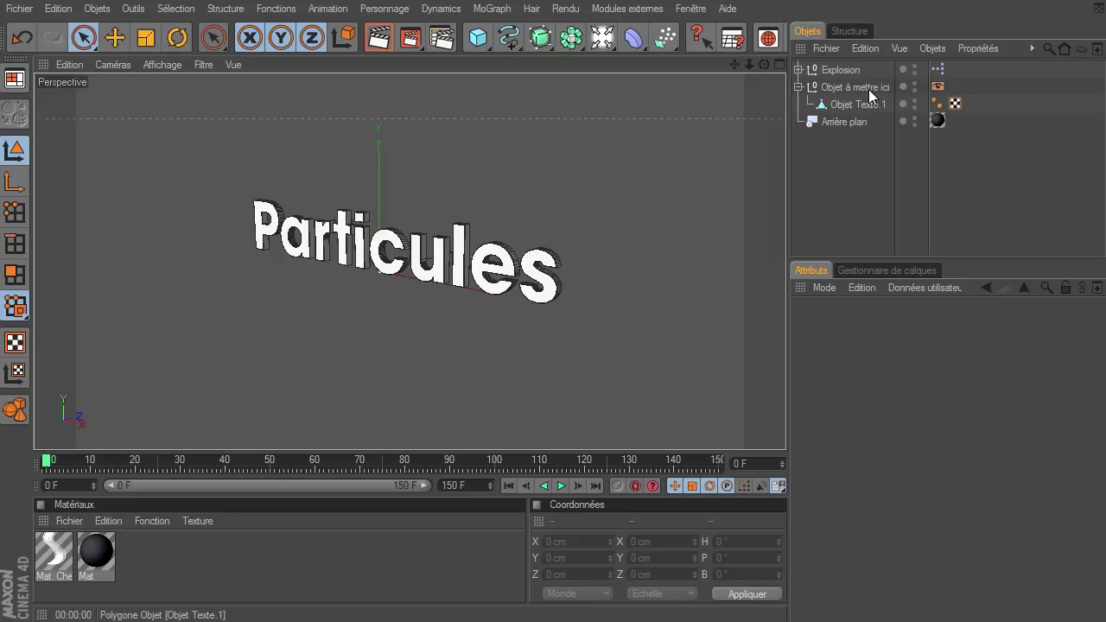
Select the Explosion null and expand it to reveal the particle geometry.
{"action": "left_click", "coordinate": [849, 78]}
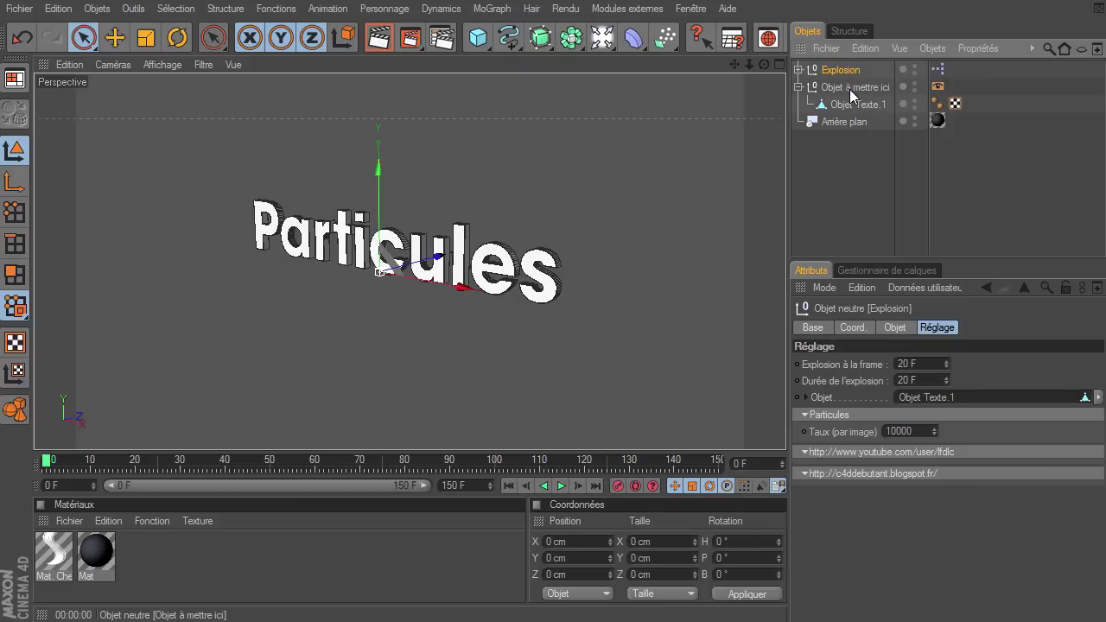
{"action": "left_click", "coordinate": [850, 87]}
{"action": "left_click", "coordinate": [833, 75]}
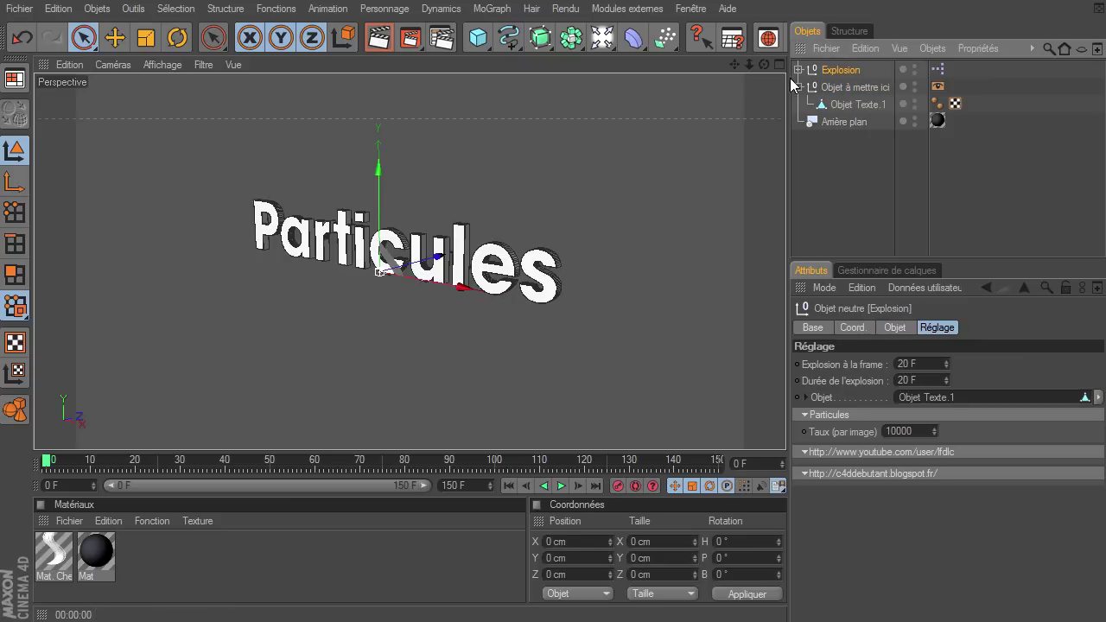
{"action": "left_click", "coordinate": [793, 77]}
{"action": "left_click_drag", "start_coordinate": [793, 77], "coordinate": [803, 72]}
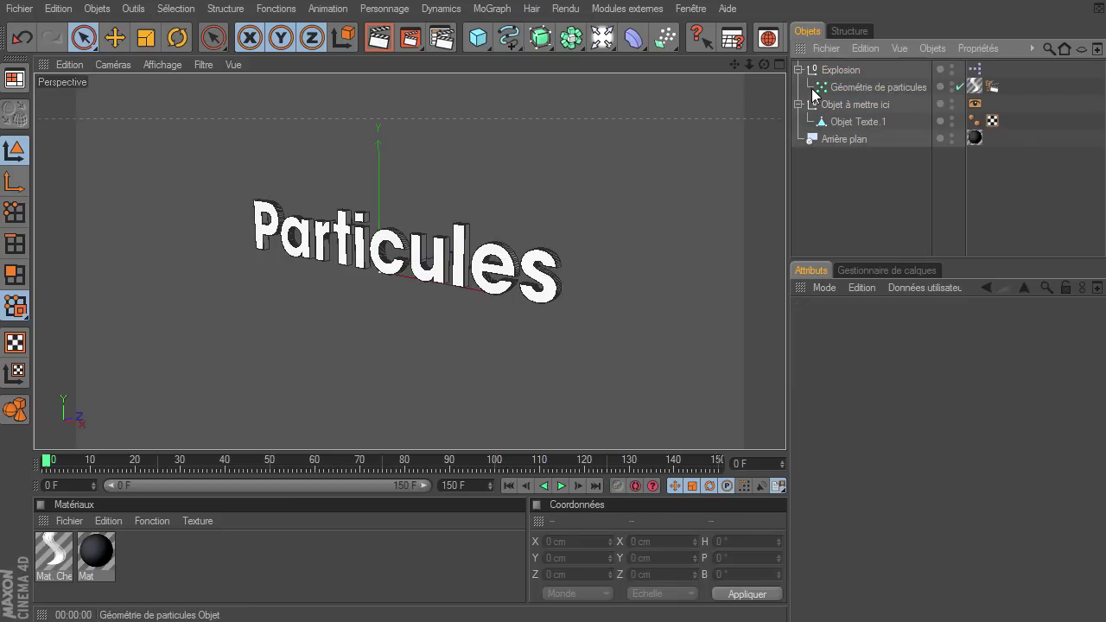
Inspect the Mat.Cheveux hair material and Position-mode hair render tag, then show Objet à mettre ici.
{"action": "left_click", "coordinate": [978, 87]}
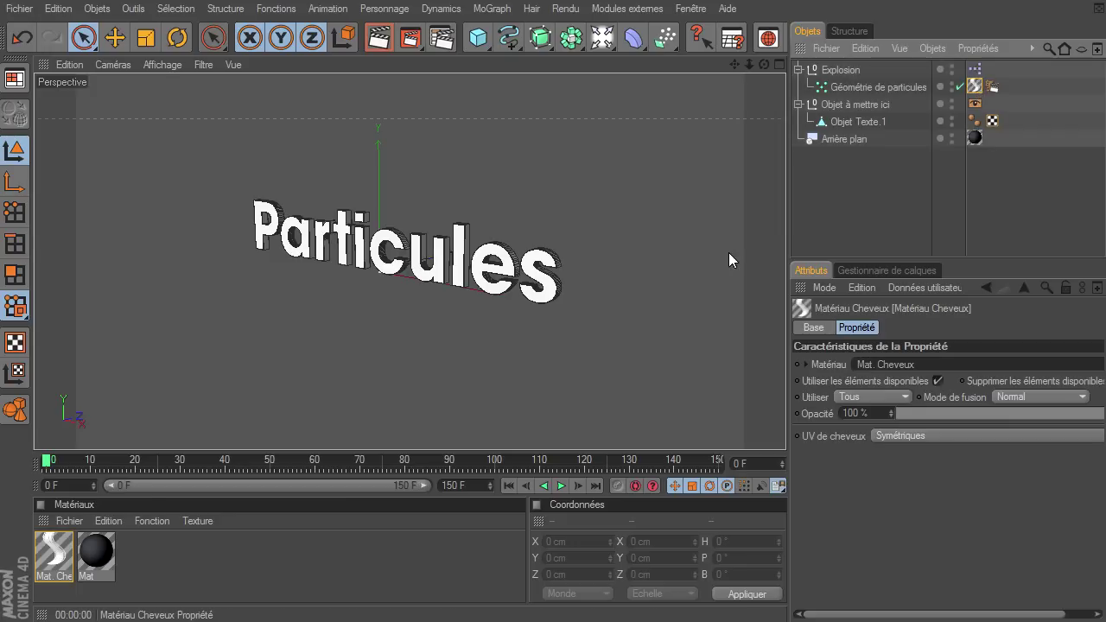
{"action": "left_click", "coordinate": [989, 88]}
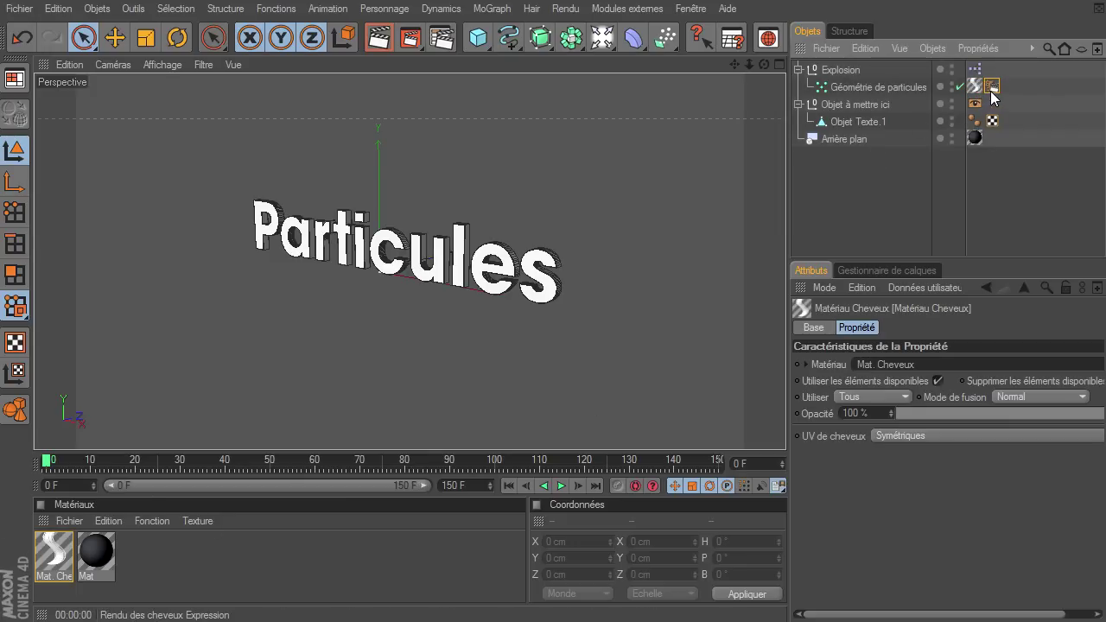
{"action": "left_click", "coordinate": [800, 71]}
{"action": "left_click", "coordinate": [815, 87]}
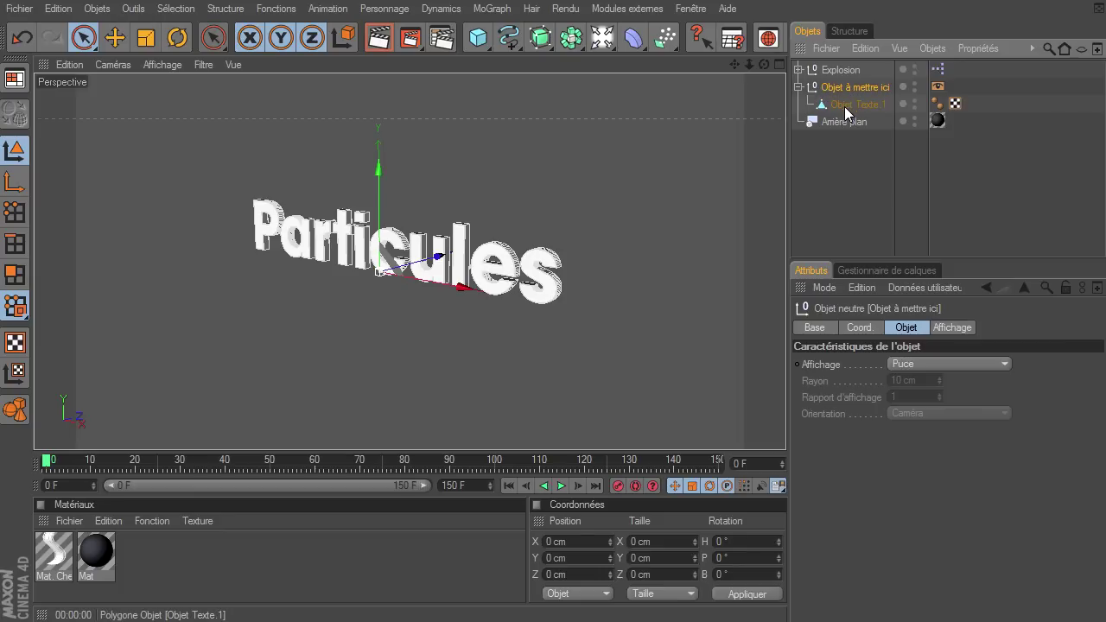
Review Objet Texte.1 and Arrière plan, then view the Mat material's Dégradé colour over 204/204/204 grey.
{"action": "left_click", "coordinate": [845, 105]}
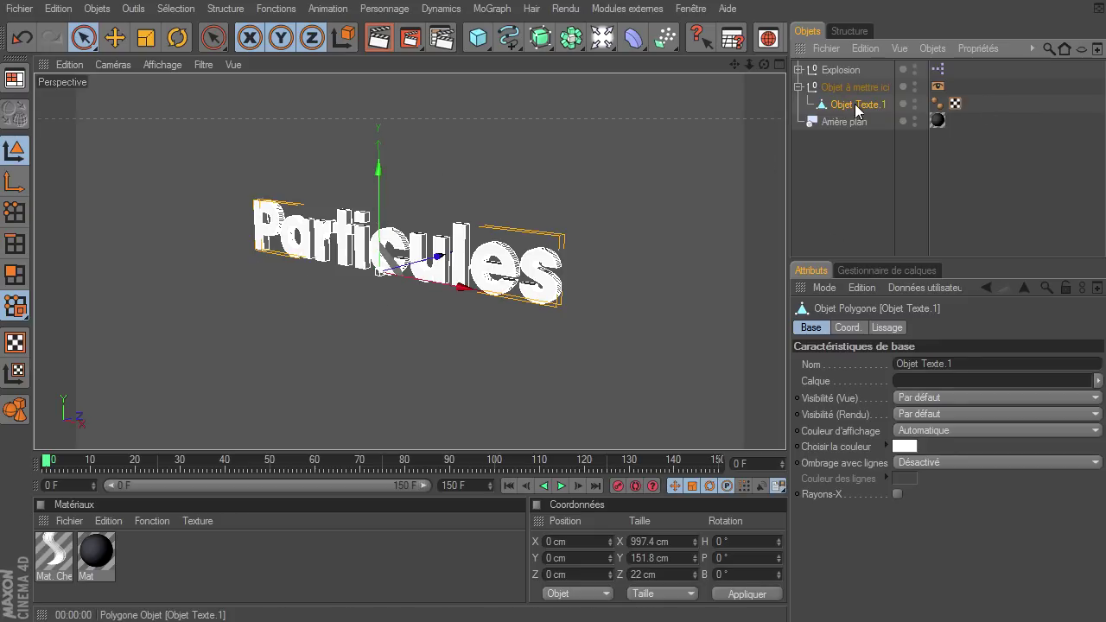
{"action": "left_click", "coordinate": [828, 124]}
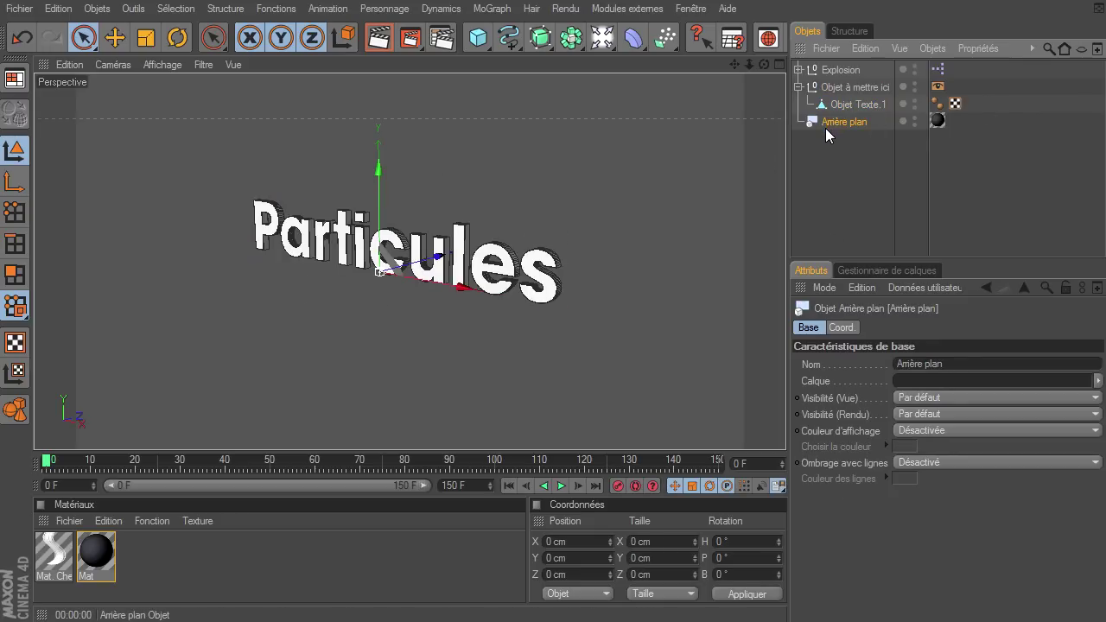
{"action": "left_click", "coordinate": [103, 551]}
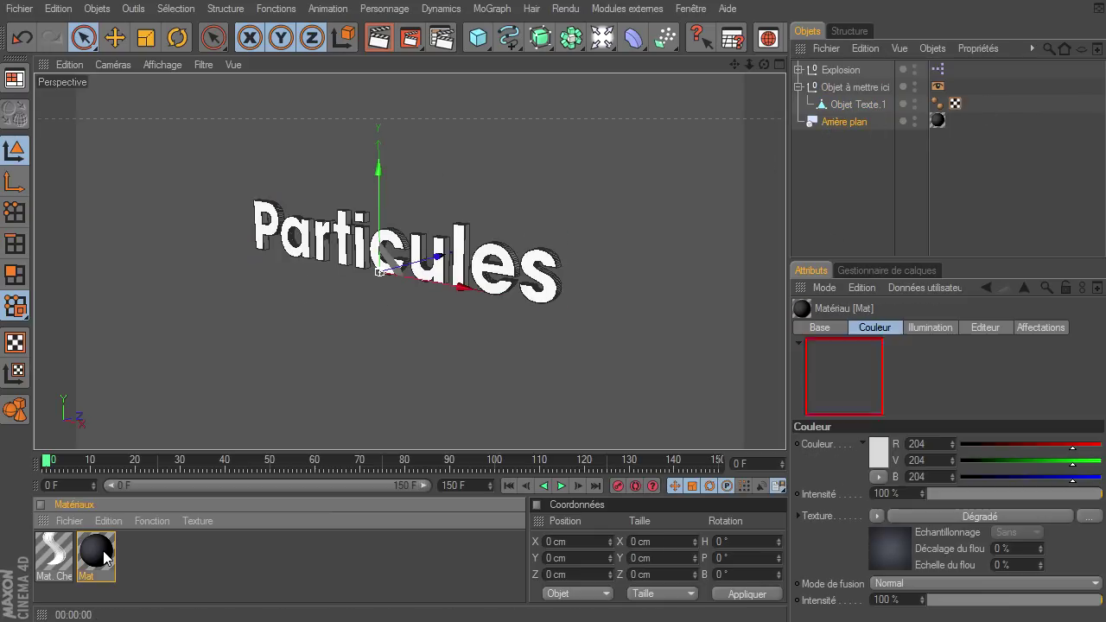
{"action": "left_click", "coordinate": [885, 172]}
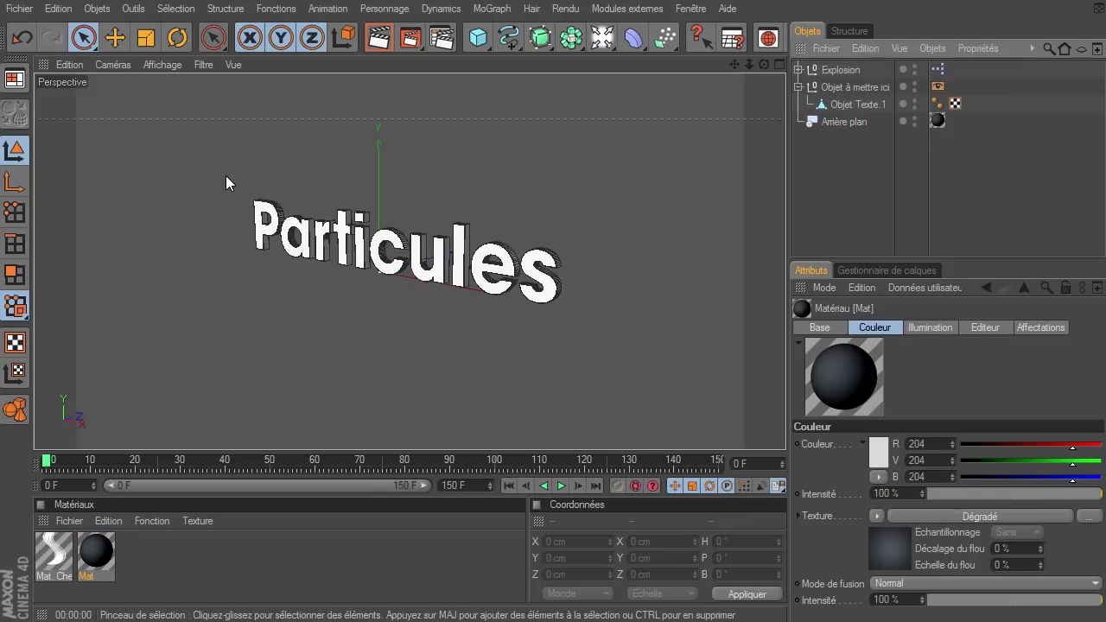
{"action": "left_click", "coordinate": [19, 8]}
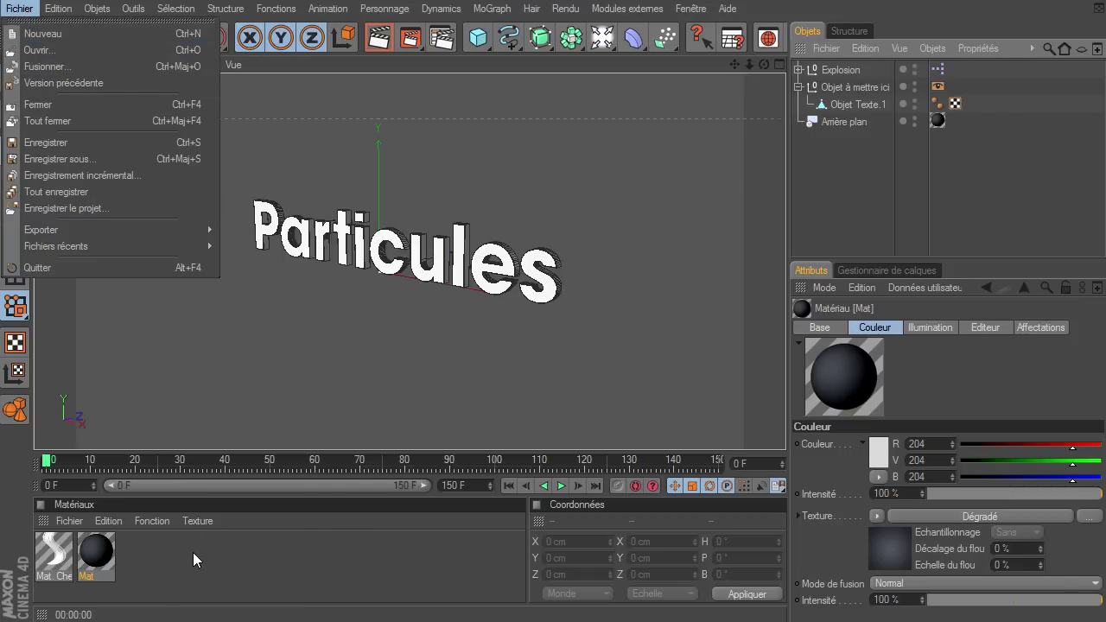
{"action": "left_click", "coordinate": [837, 137]}
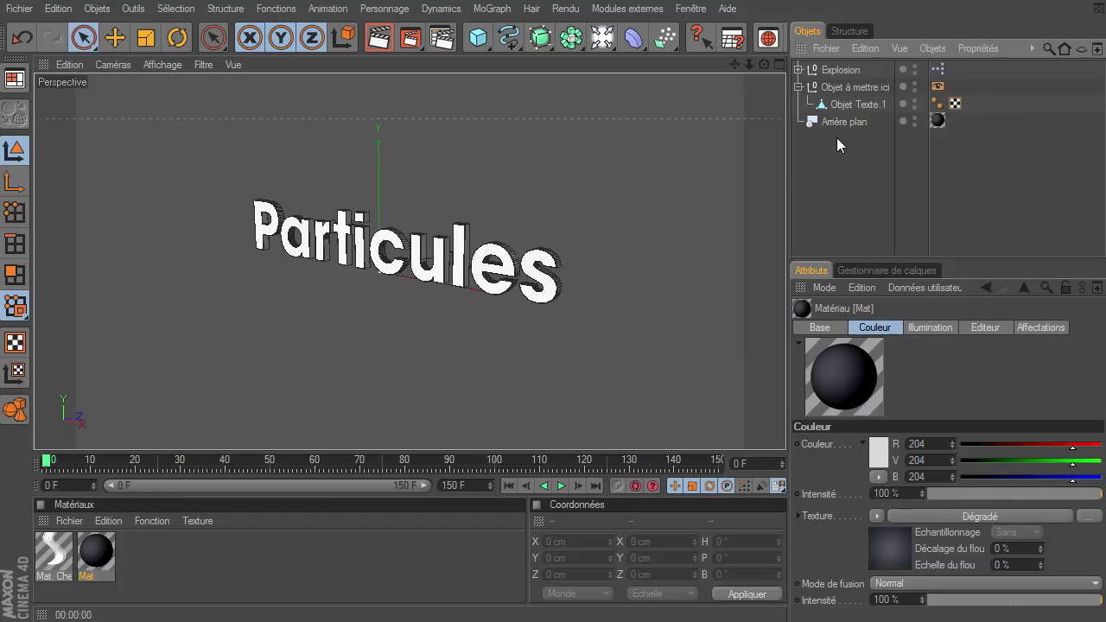
{"action": "left_click", "coordinate": [839, 68]}
{"action": "left_click", "coordinate": [832, 87], "text": "ctrl"}
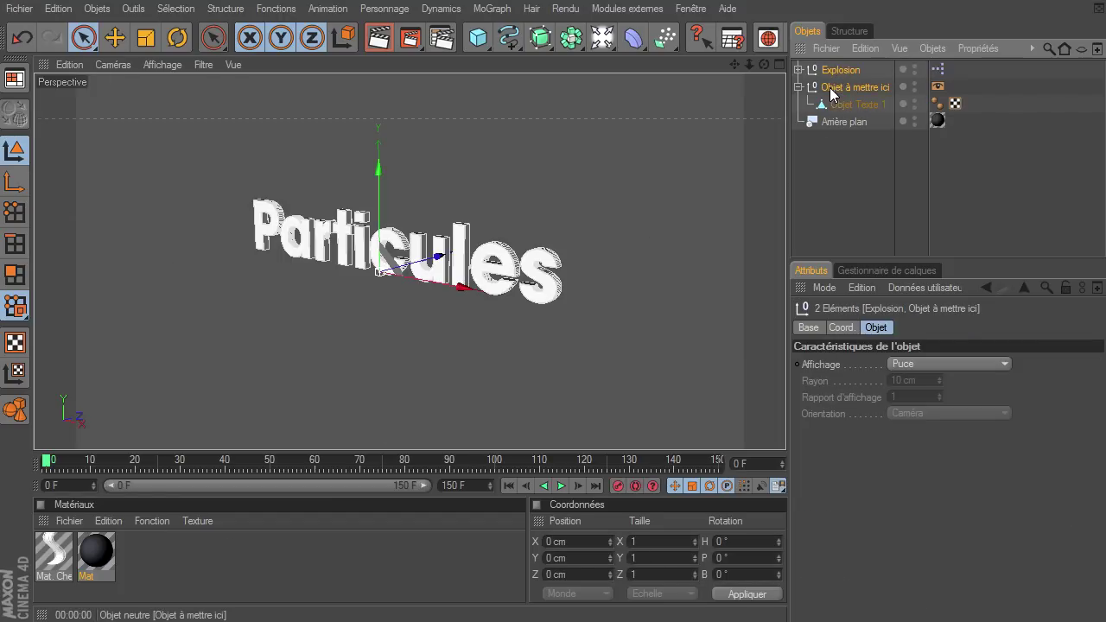
{"action": "left_click", "coordinate": [860, 223]}
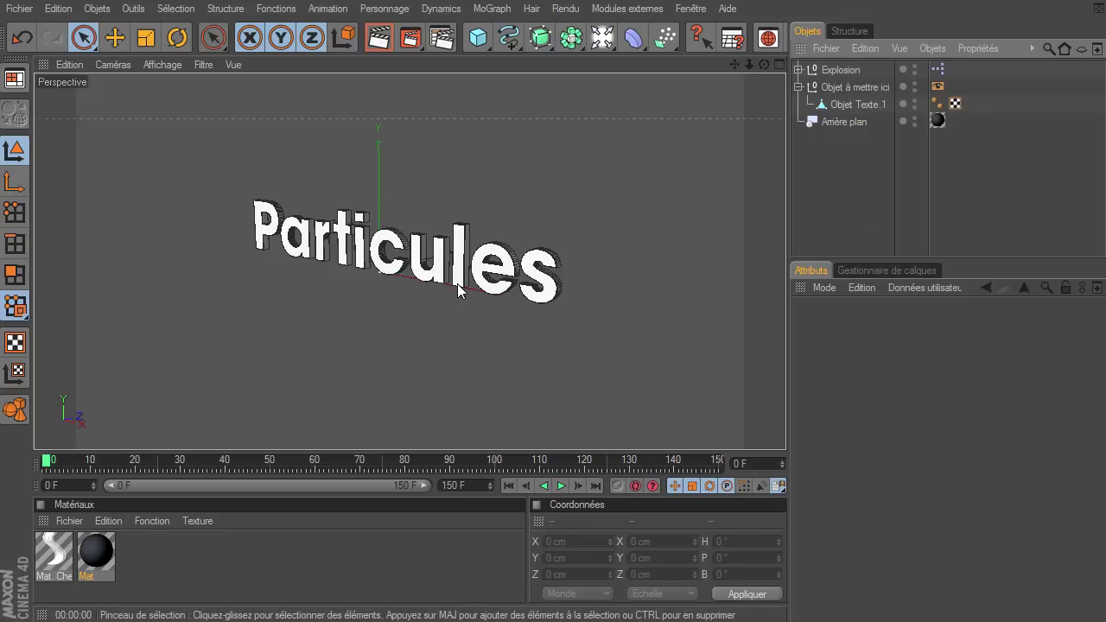
Preview the text bursting into orange particles, rewind to frame 0, and show Explosion's settings.
{"action": "left_click", "coordinate": [562, 488]}
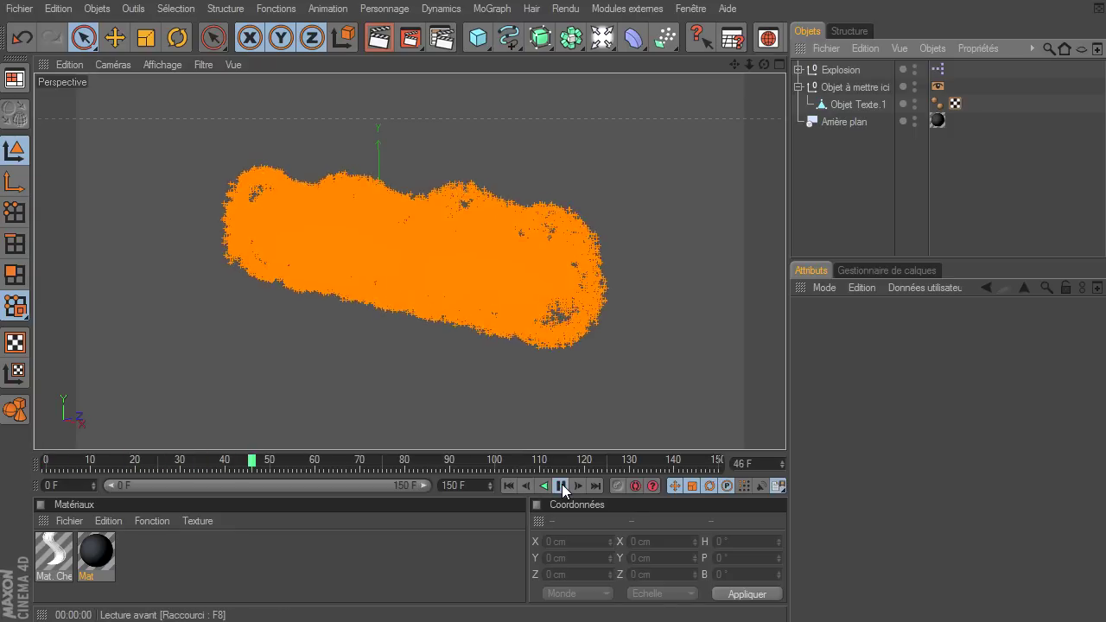
{"action": "left_click", "coordinate": [563, 488]}
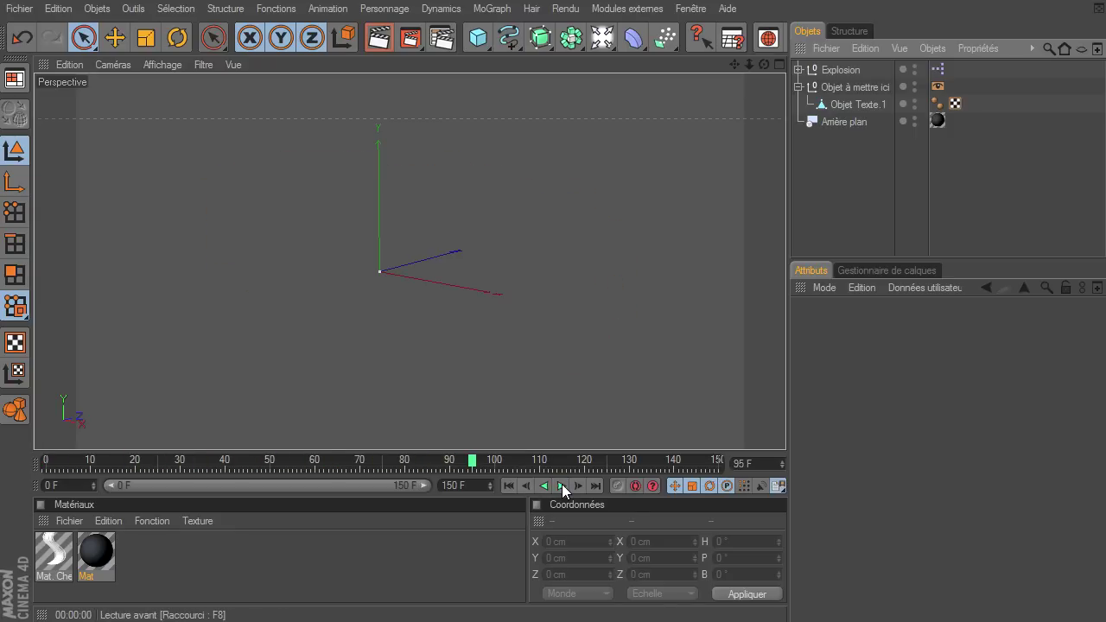
{"action": "left_click", "coordinate": [514, 489]}
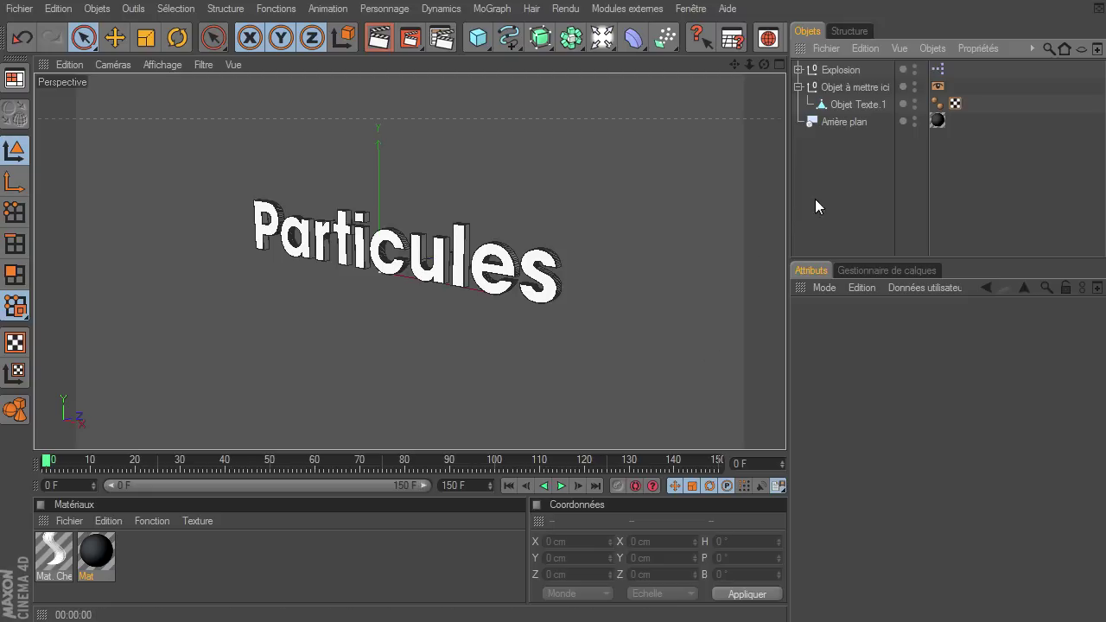
{"action": "left_click", "coordinate": [845, 70]}
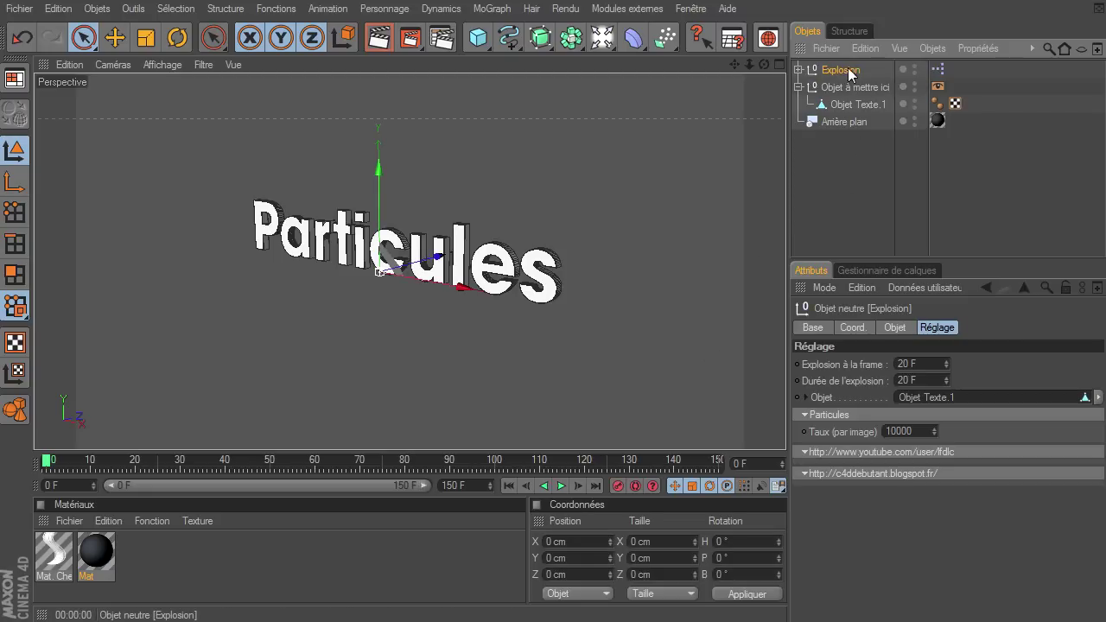
{"action": "left_click", "coordinate": [953, 329]}
{"action": "left_click", "coordinate": [928, 365]}
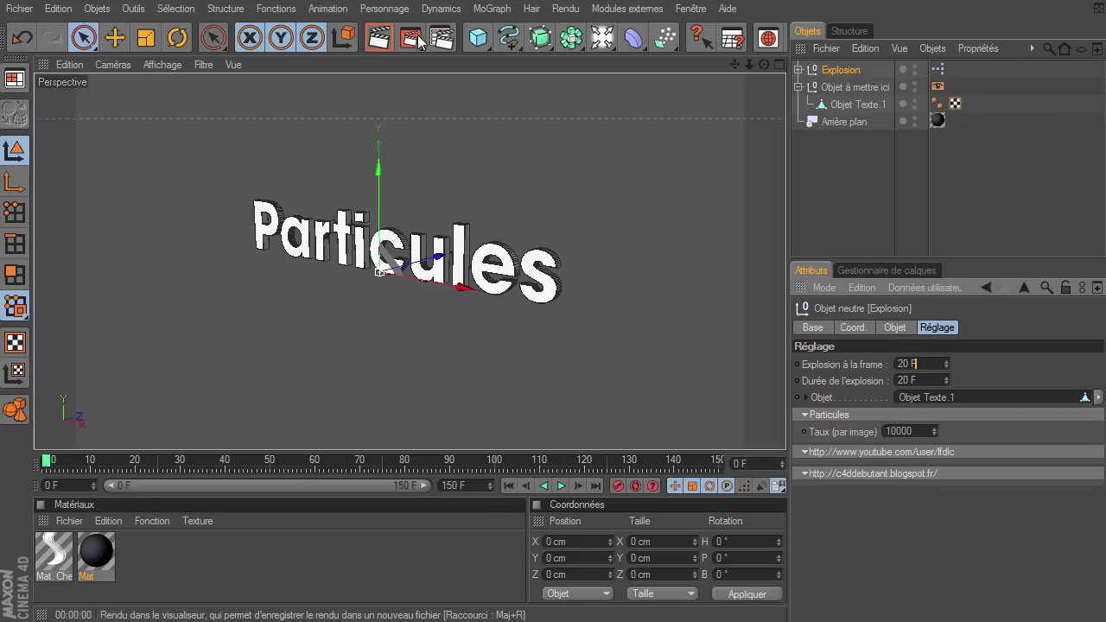
{"action": "left_click", "coordinate": [377, 37]}
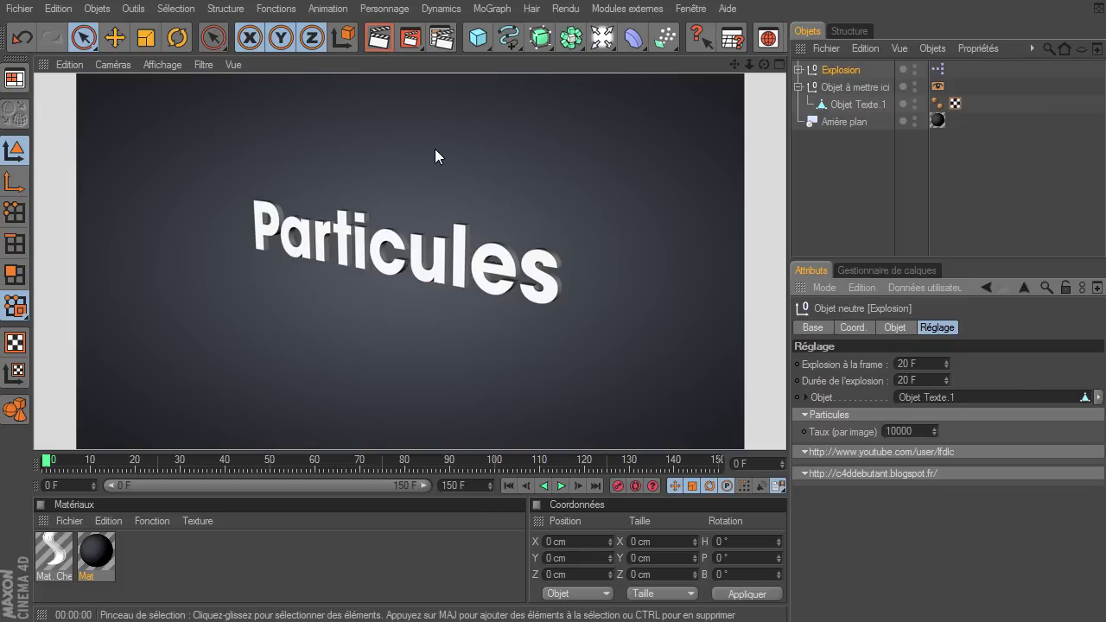
{"action": "left_click", "coordinate": [561, 485]}
{"action": "left_click", "coordinate": [561, 487]}
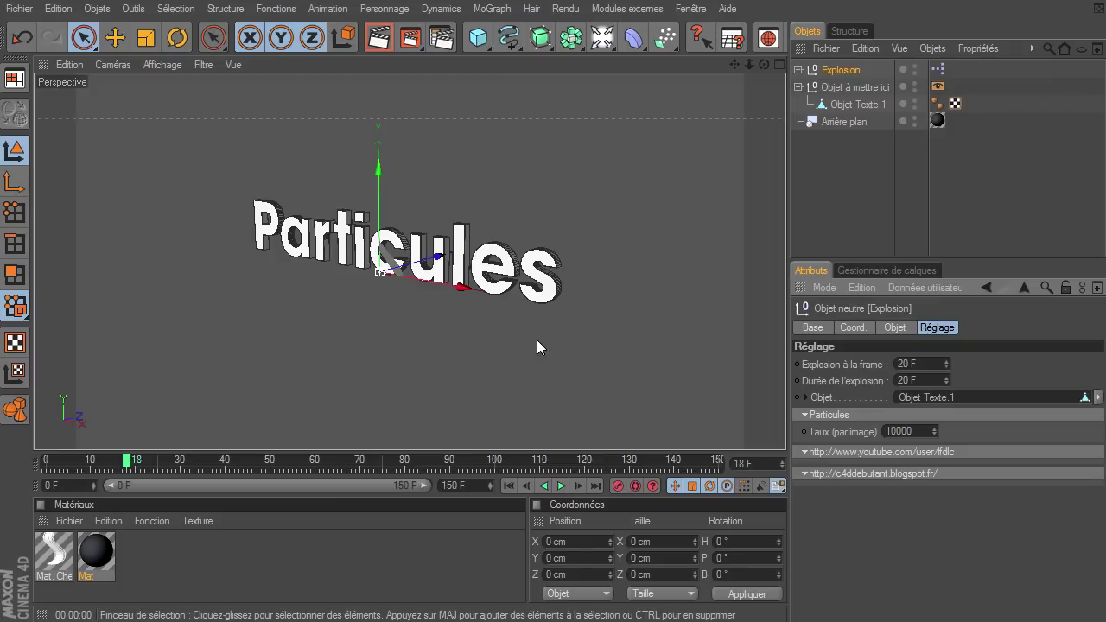
{"action": "left_click", "coordinate": [384, 40]}
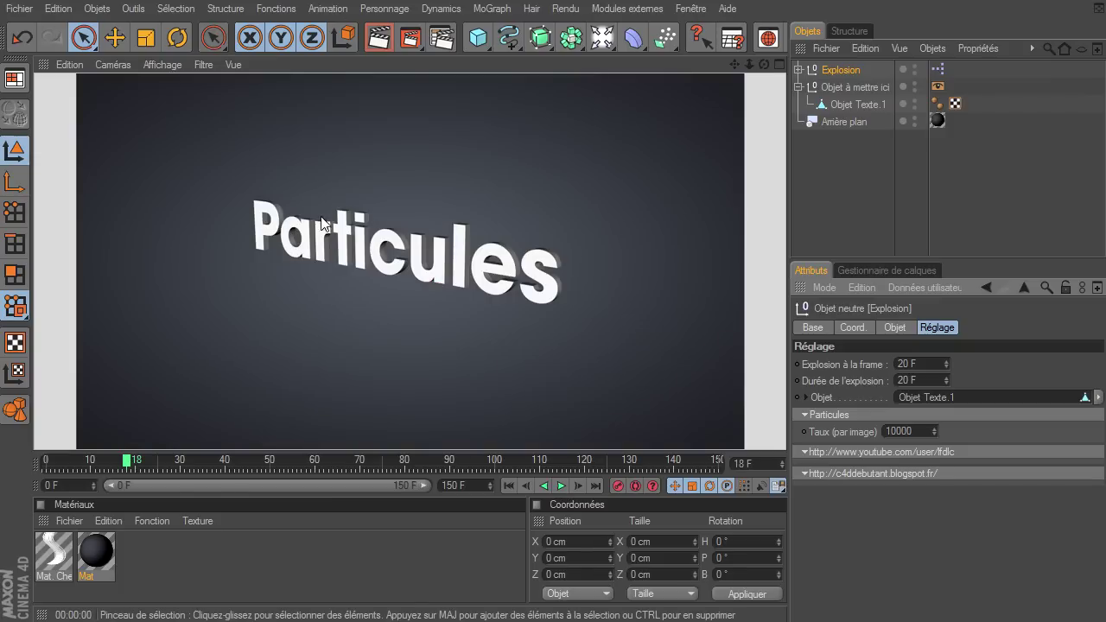
{"action": "left_click", "coordinate": [575, 486]}
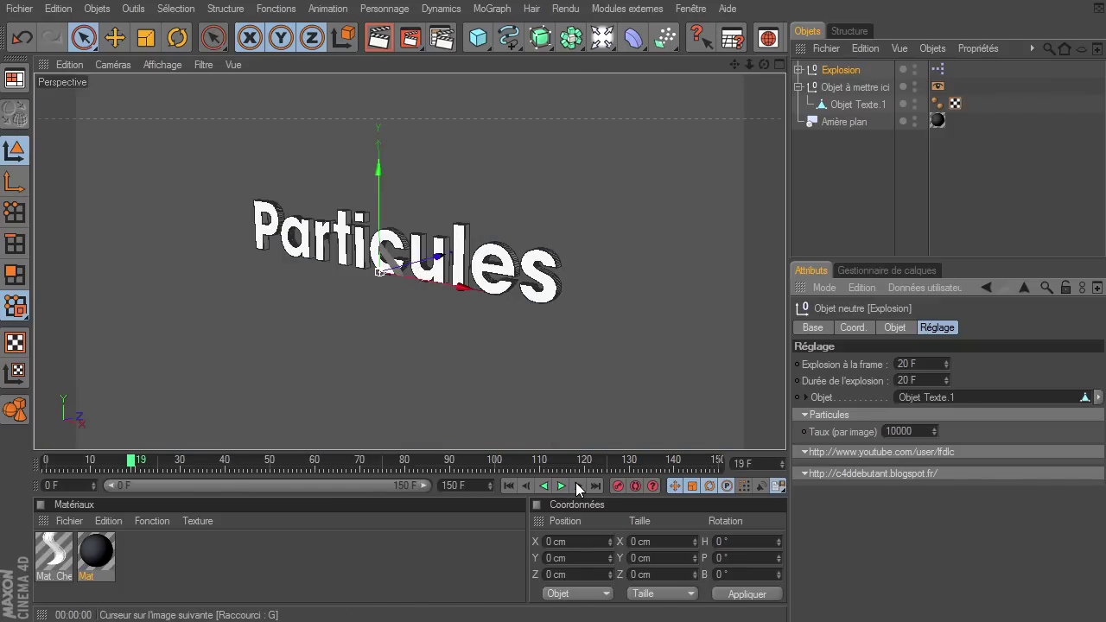
{"action": "left_click", "coordinate": [576, 486]}
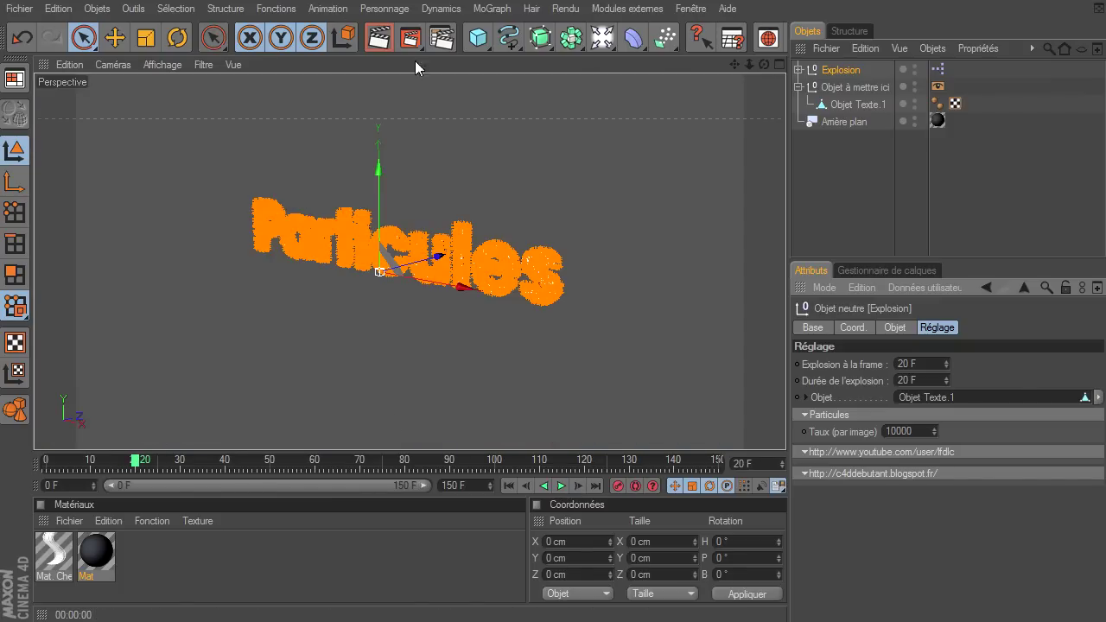
{"action": "left_click", "coordinate": [379, 37]}
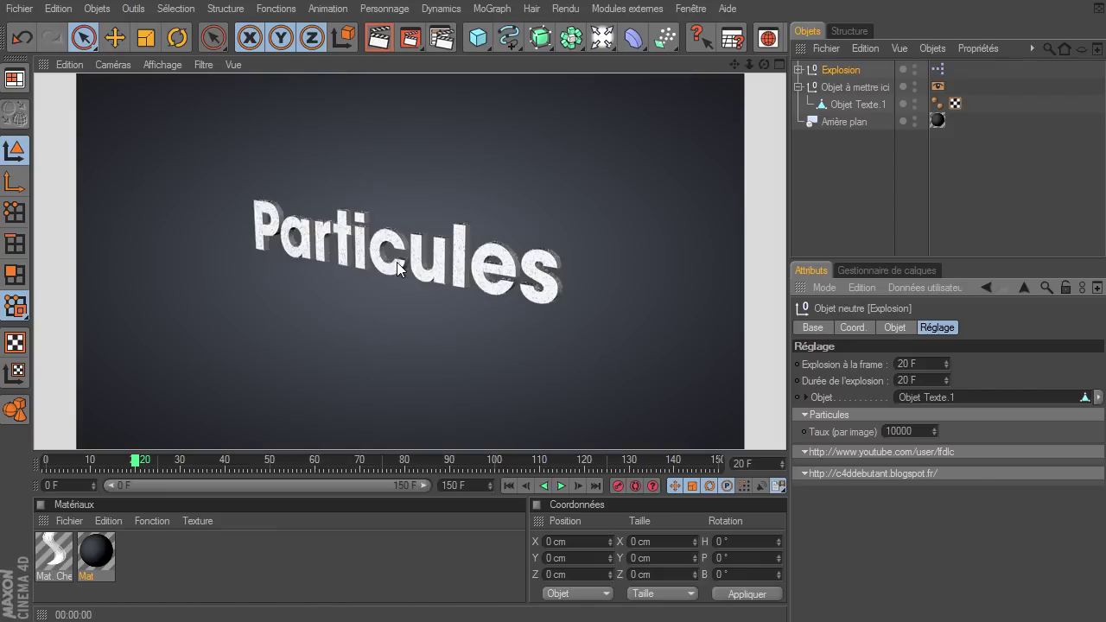
{"action": "left_click", "coordinate": [575, 485]}
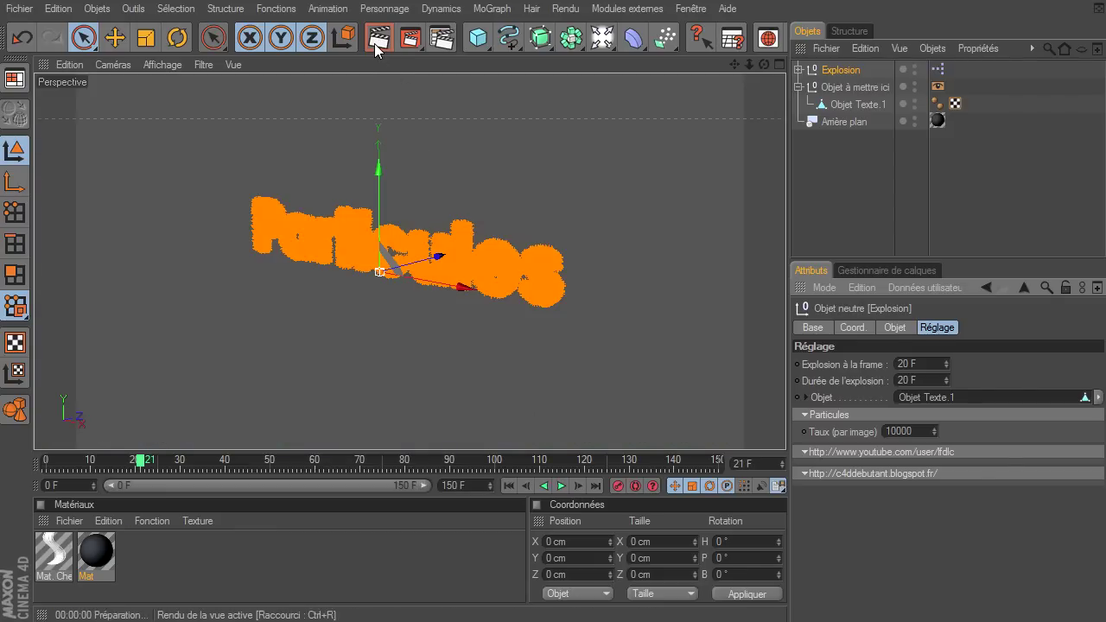
{"action": "left_click", "coordinate": [375, 44]}
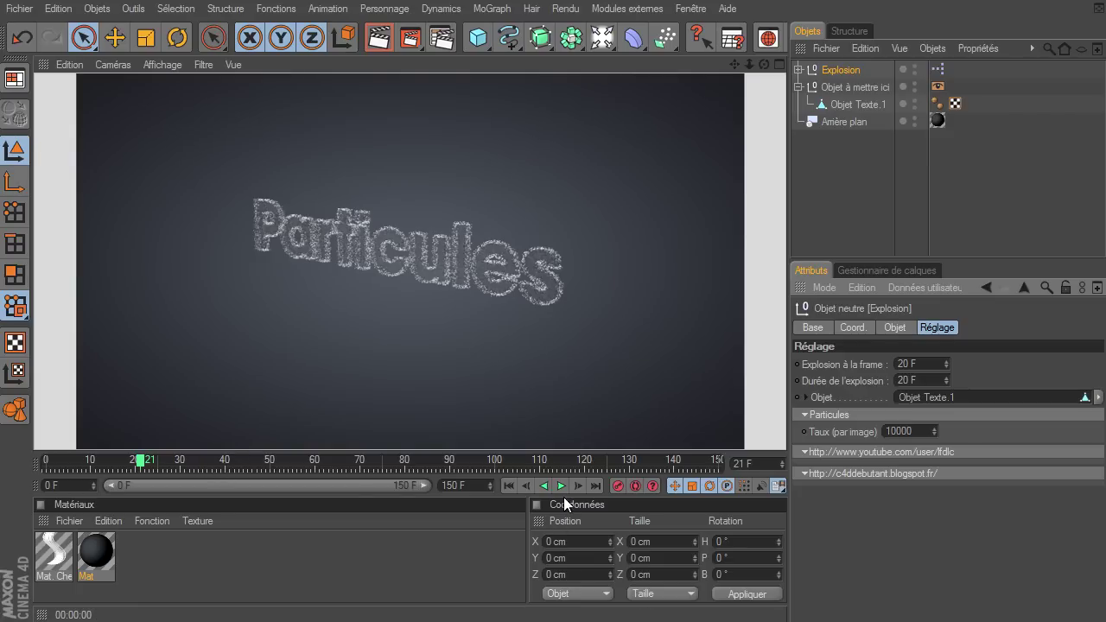
{"action": "left_click", "coordinate": [562, 487]}
{"action": "left_click", "coordinate": [562, 487]}
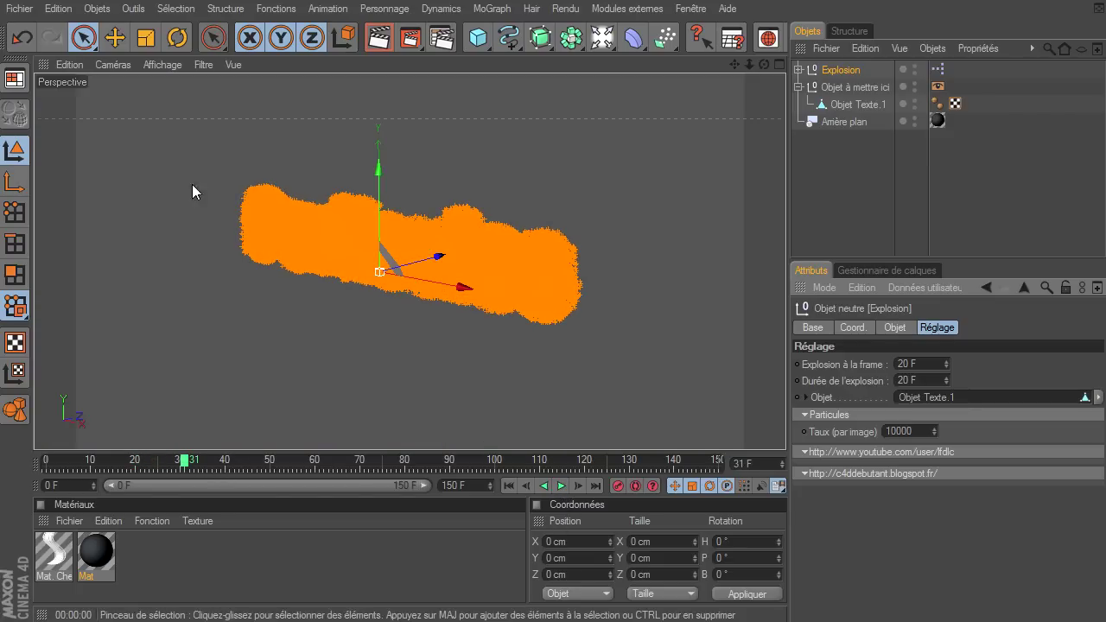
{"action": "left_click", "coordinate": [379, 37]}
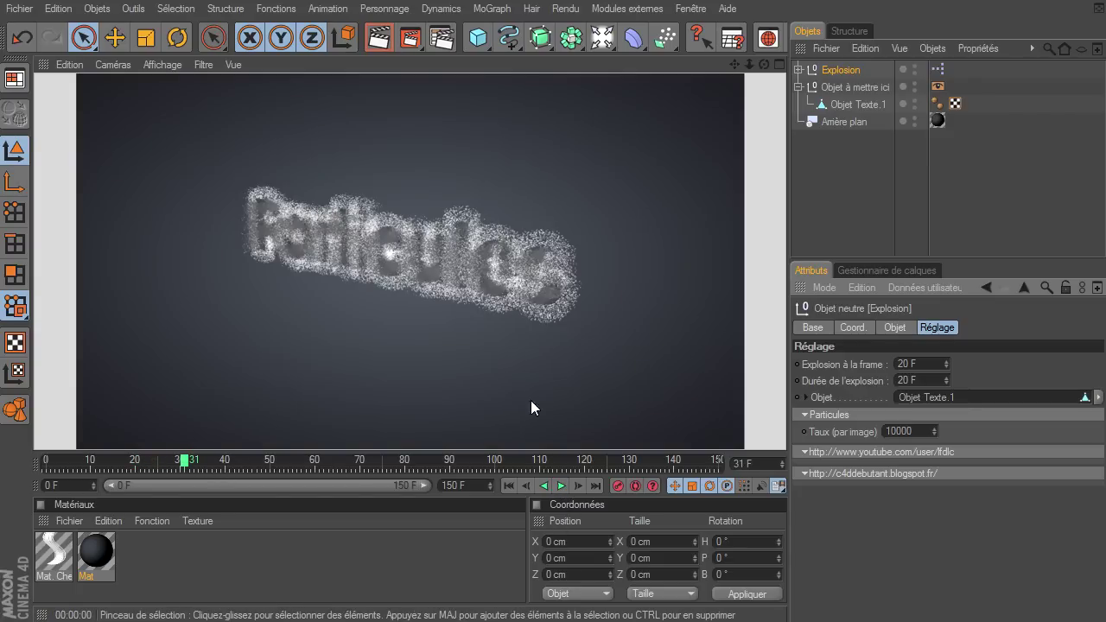
{"action": "left_click", "coordinate": [562, 485]}
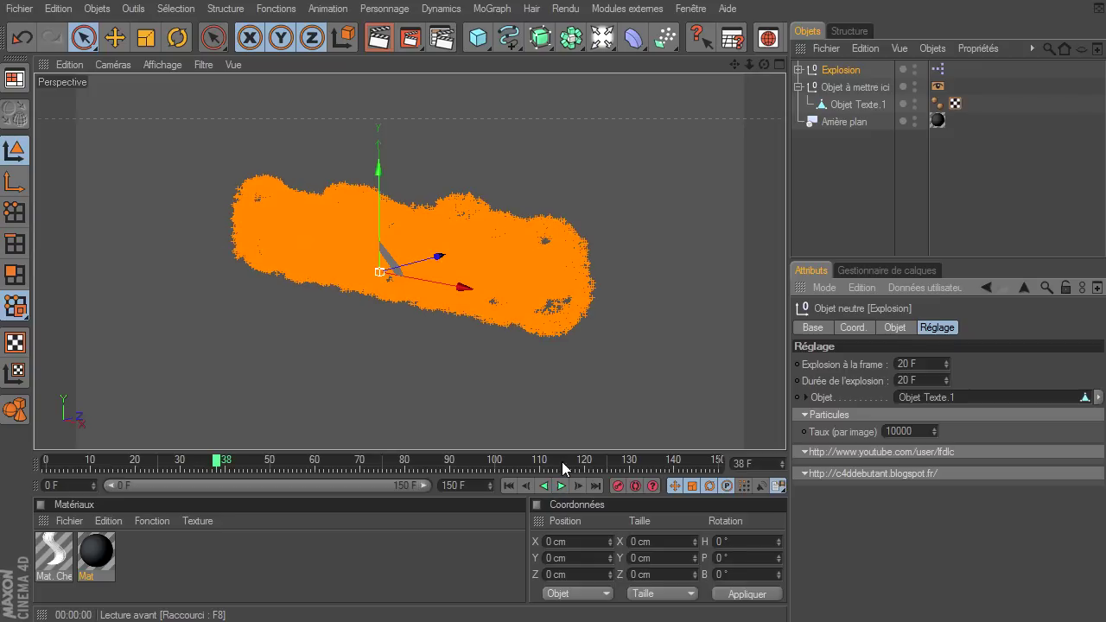
{"action": "left_click", "coordinate": [378, 38]}
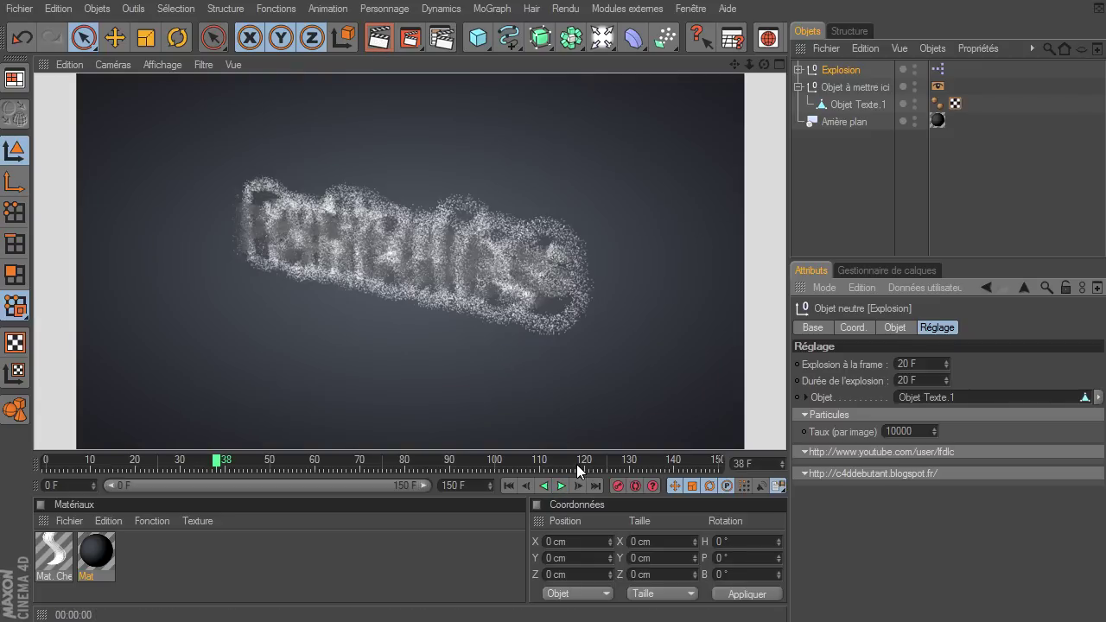
{"action": "left_click", "coordinate": [578, 486]}
{"action": "left_click", "coordinate": [578, 486]}
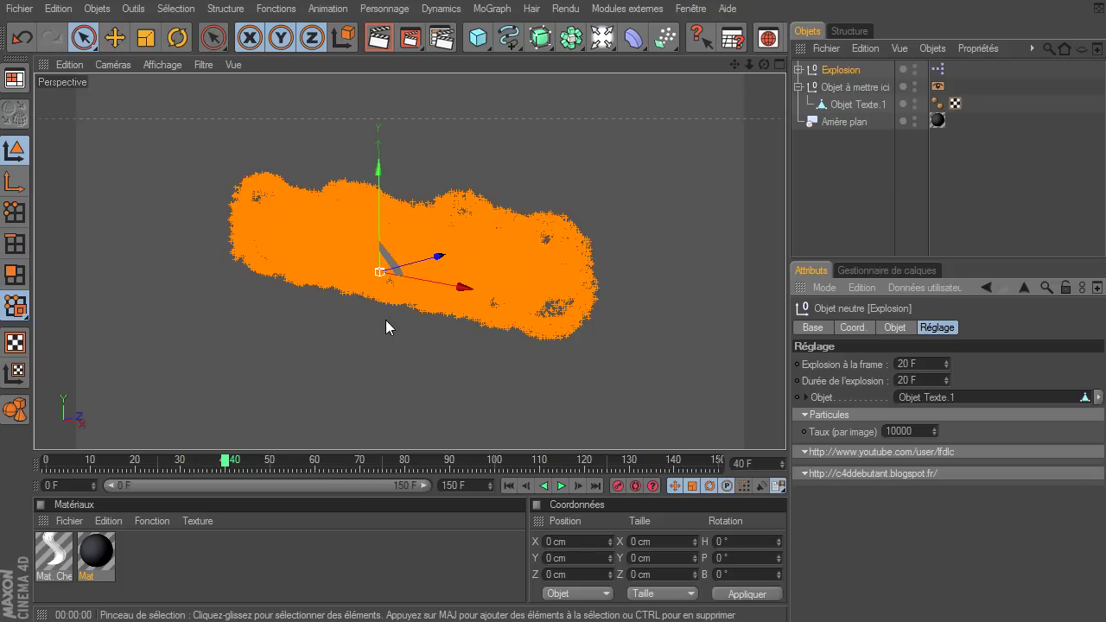
{"action": "left_click", "coordinate": [562, 487]}
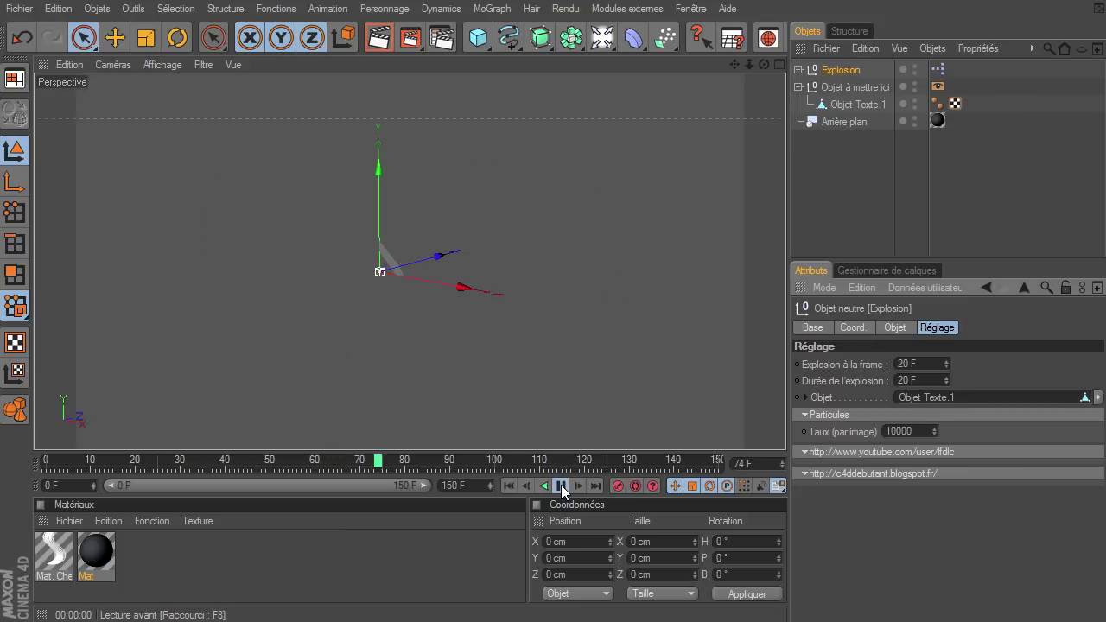
{"action": "left_click", "coordinate": [378, 37]}
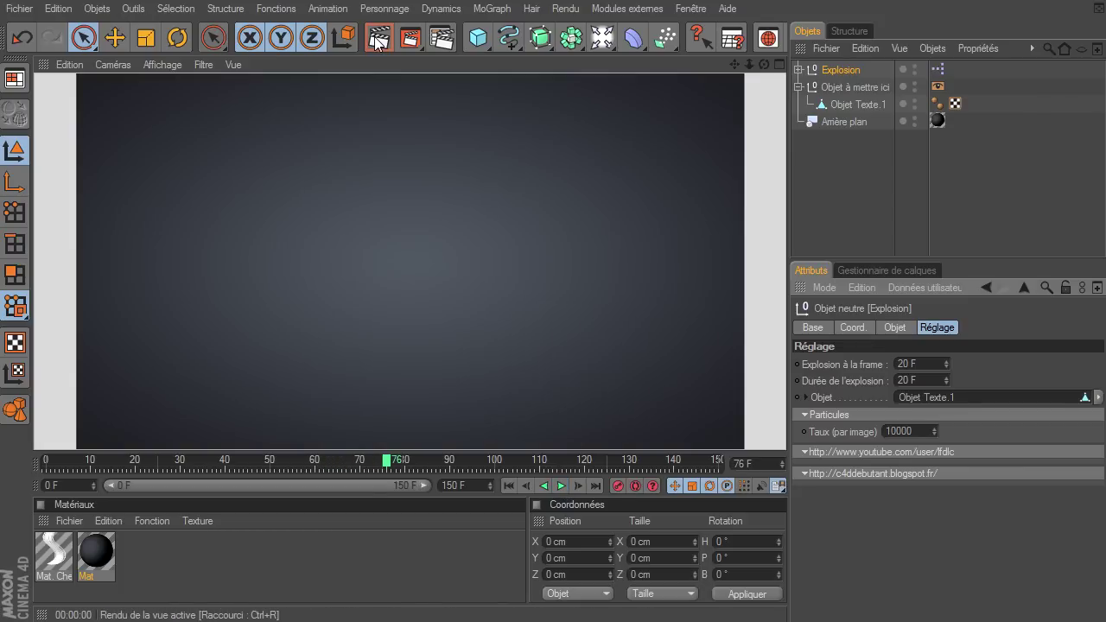
{"action": "left_click", "coordinate": [509, 485]}
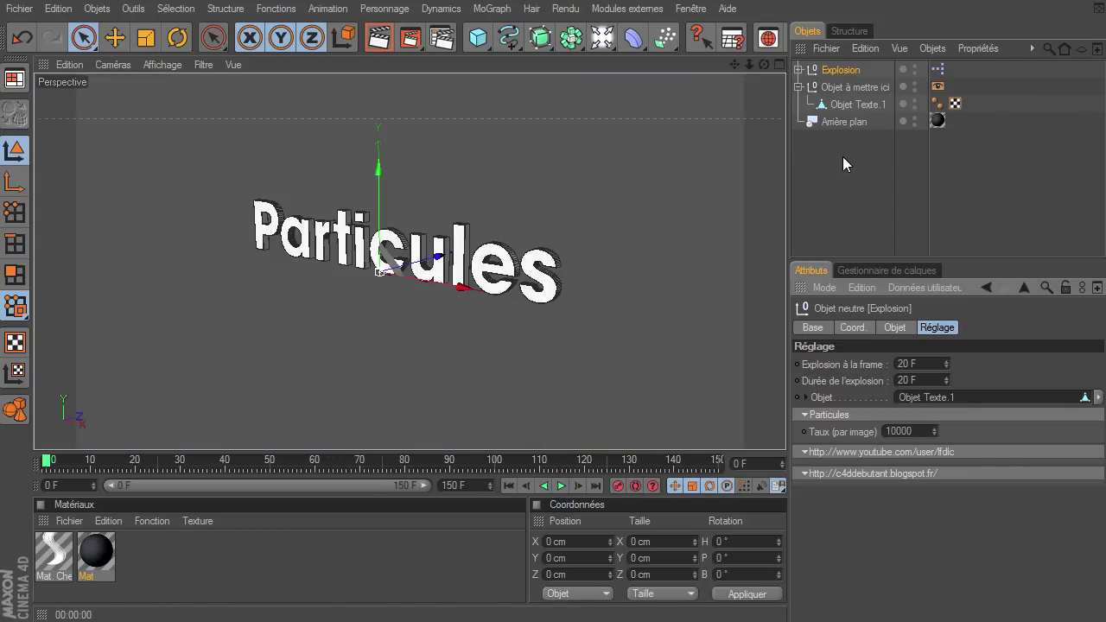
Add a Tore torus (200 cm ring, 50 cm pipe) and delete Objet Texte.1.
{"action": "left_click", "coordinate": [826, 170]}
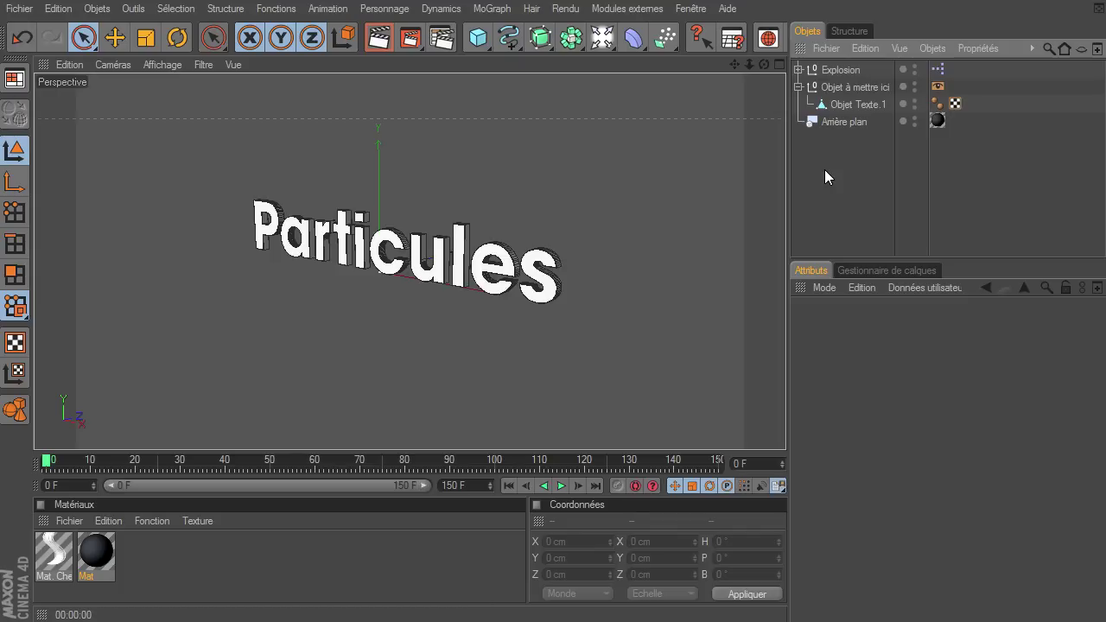
{"action": "mouse_move", "coordinate": [478, 37]}
{"action": "left_mouse_down"}
{"action": "mouse_move", "coordinate": [667, 86]}
{"action": "mouse_move", "coordinate": [922, 114]}
{"action": "left_mouse_up"}
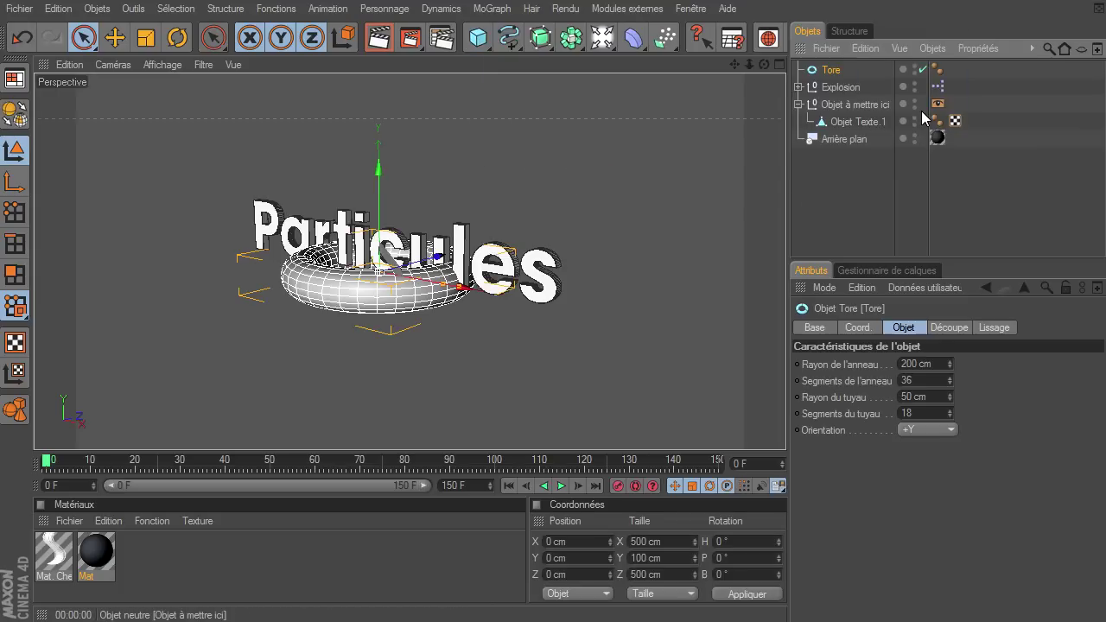
{"action": "left_click", "coordinate": [837, 122]}
{"action": "key", "text": "Delete"}
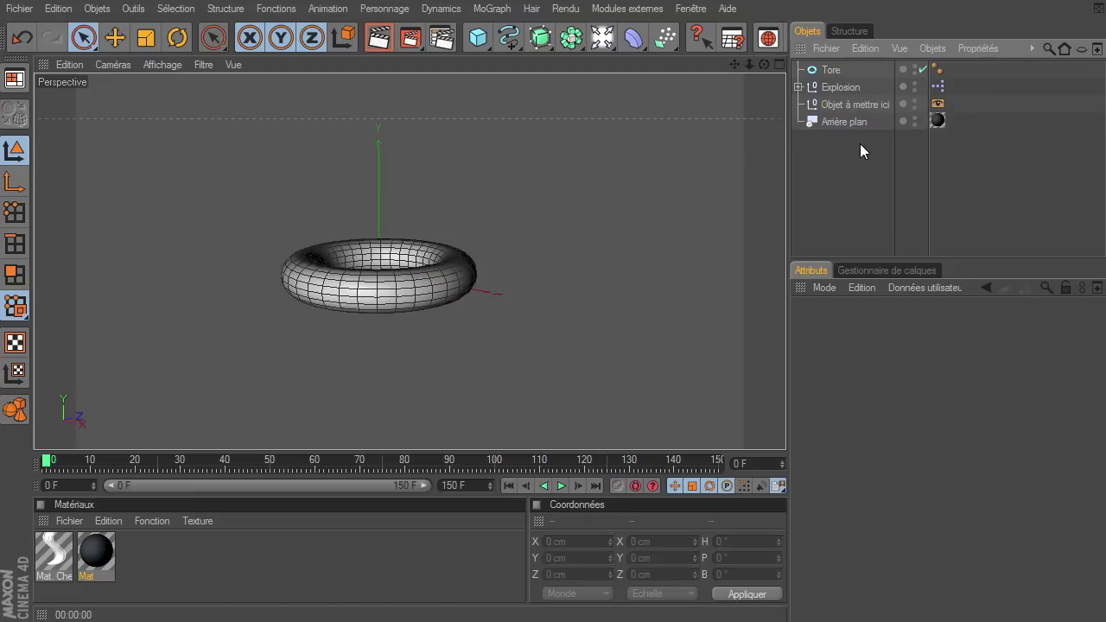
{"action": "left_click", "coordinate": [830, 70]}
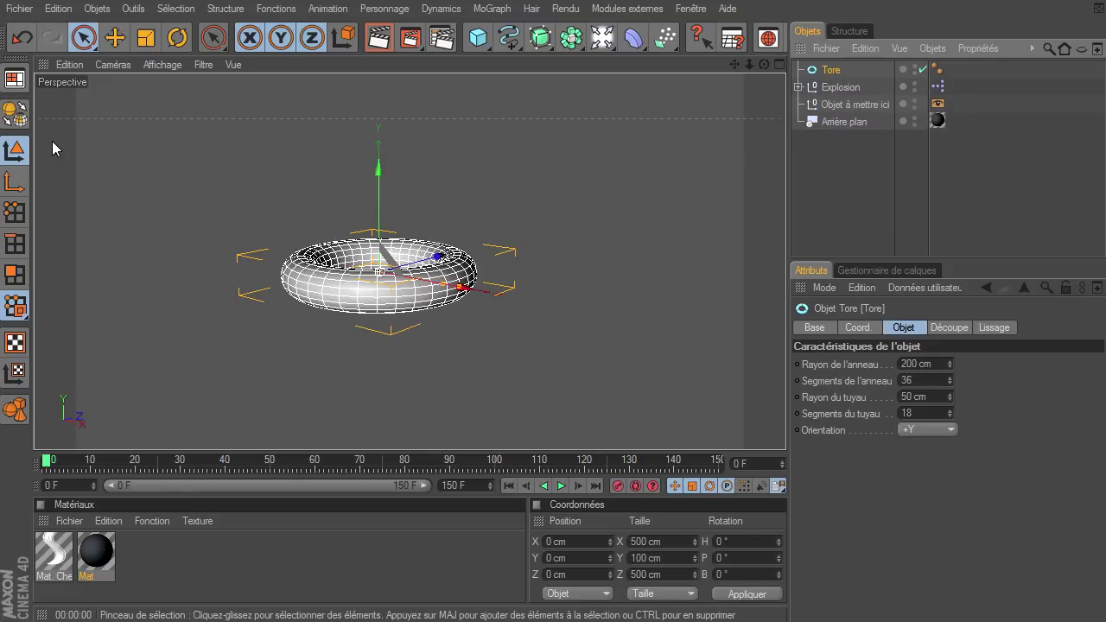
Make Tore editable, nest it under Objet à mettre ici, and select the Explosion rig.
{"action": "left_click", "coordinate": [15, 119]}
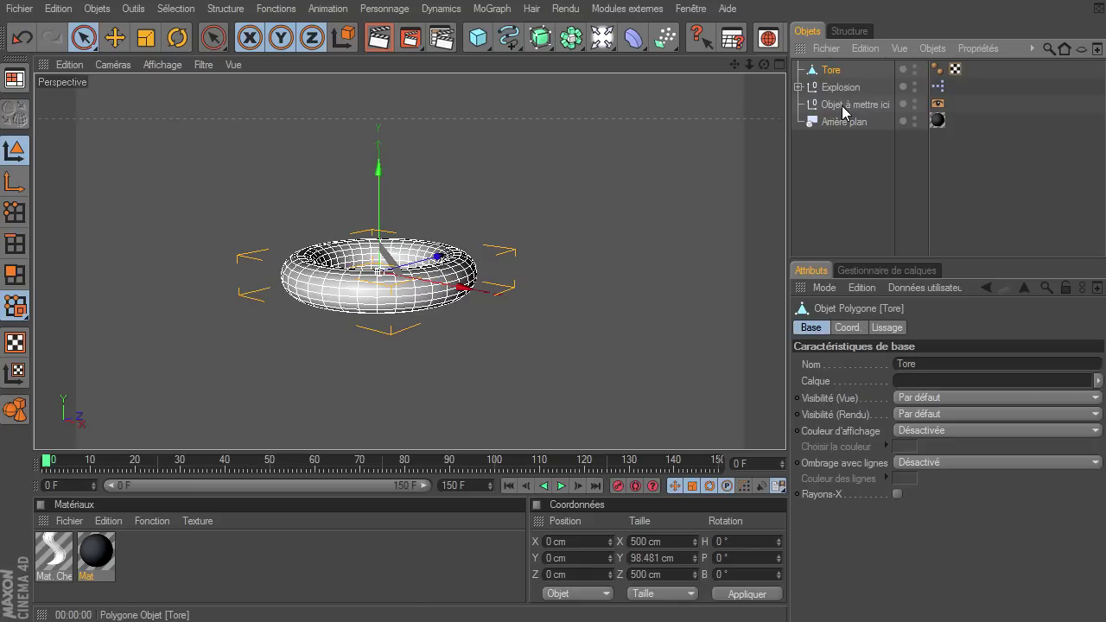
{"action": "left_click_drag", "start_coordinate": [831, 75], "coordinate": [834, 105]}
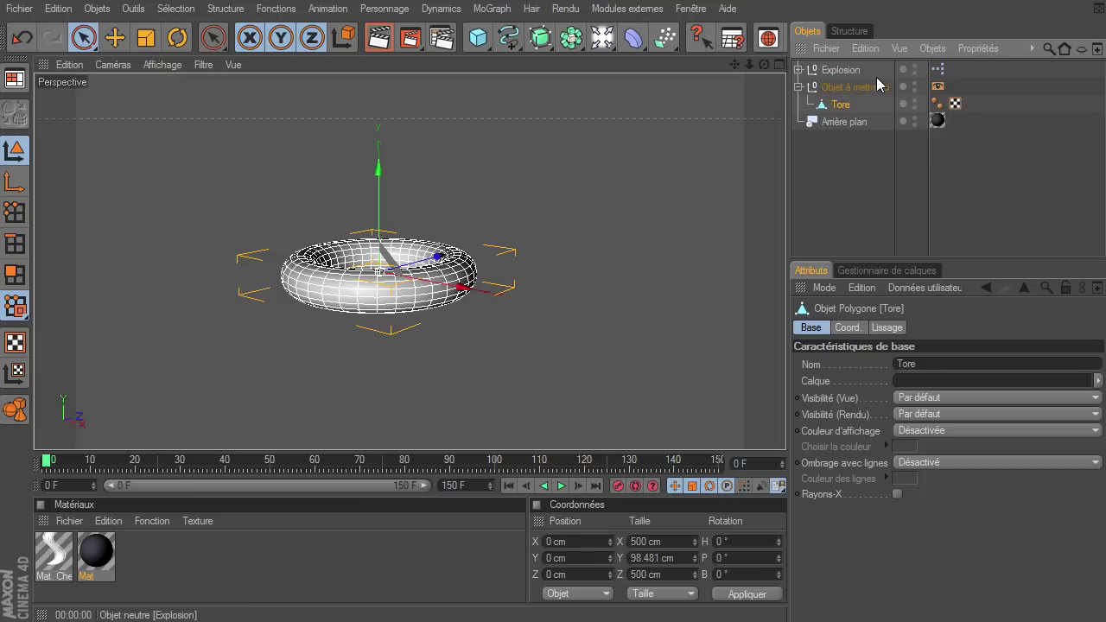
{"action": "left_click", "coordinate": [852, 70]}
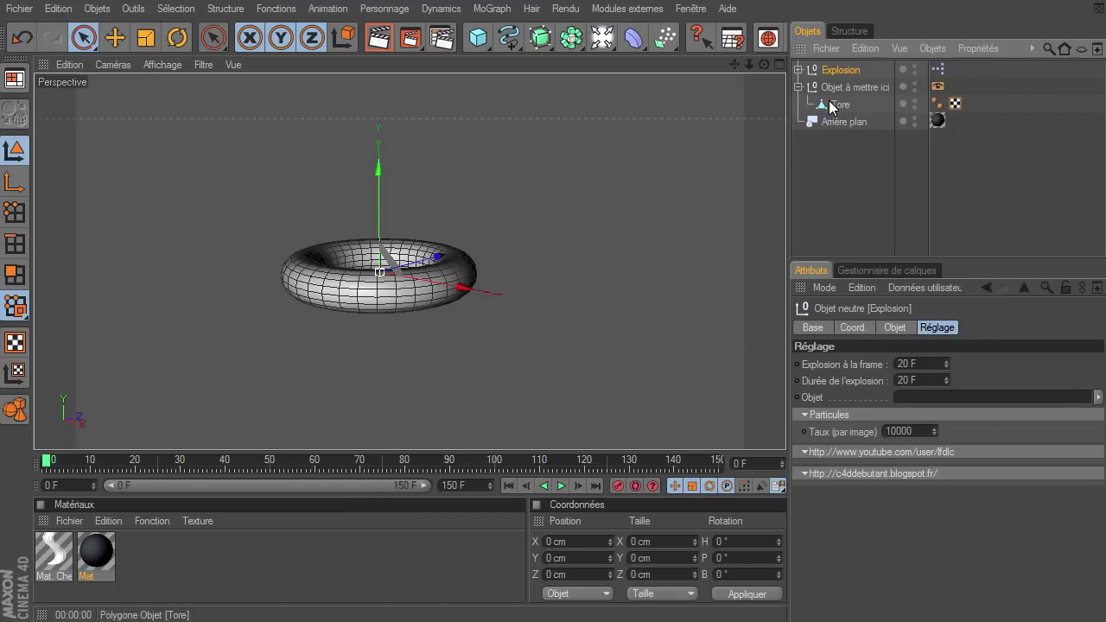
{"action": "left_click_drag", "start_coordinate": [927, 394], "coordinate": [927, 395]}
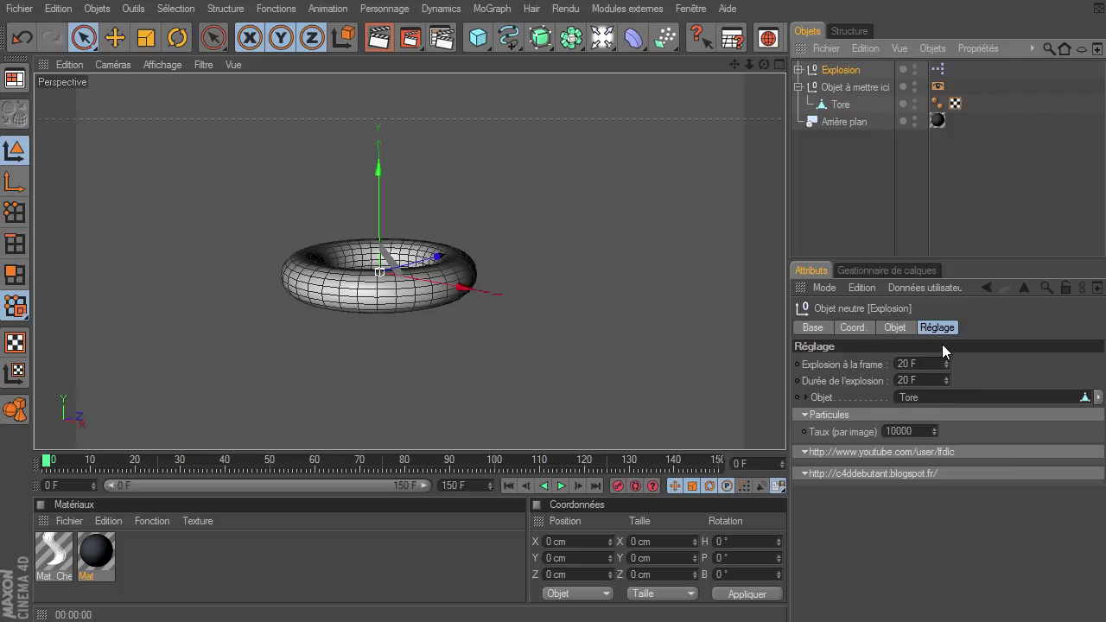
{"action": "left_click", "coordinate": [560, 487]}
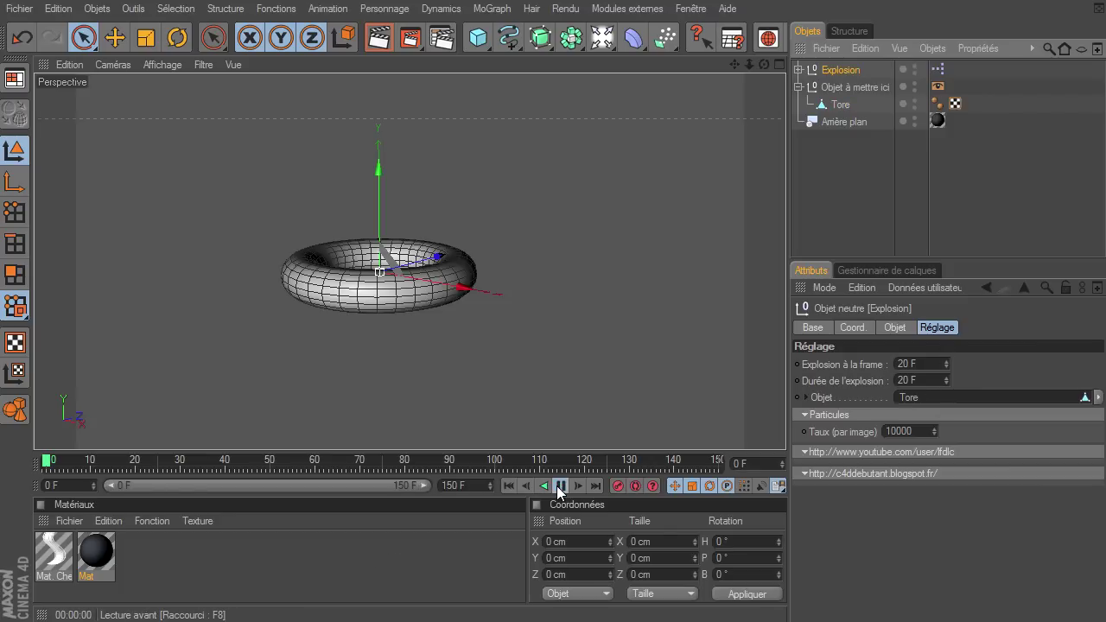
{"action": "left_click", "coordinate": [560, 487]}
{"action": "left_click", "coordinate": [389, 49]}
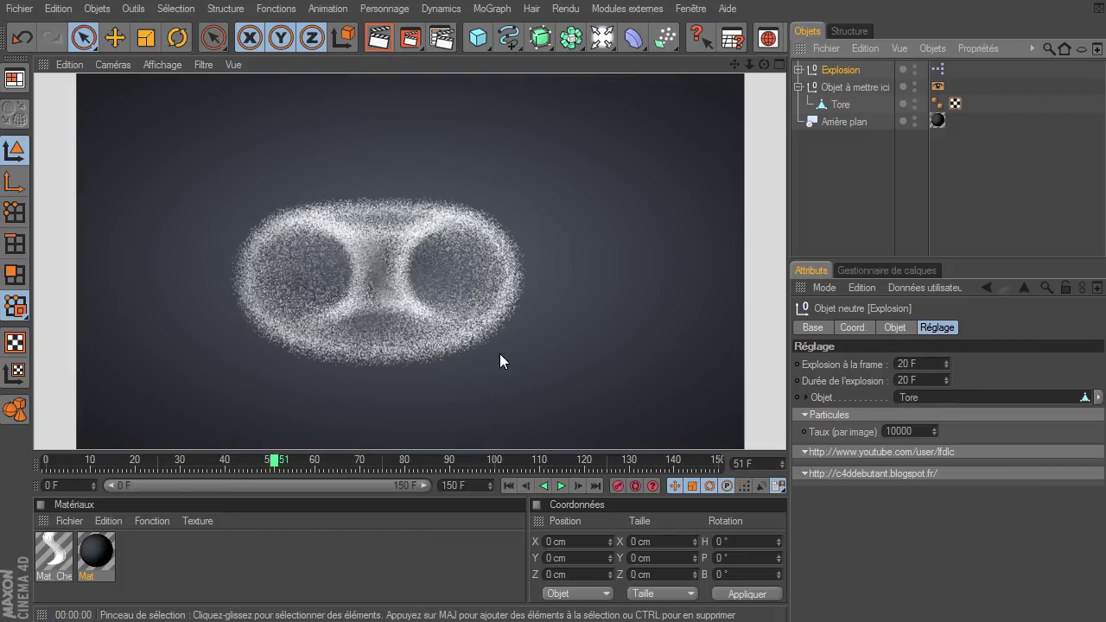
{"action": "left_click", "coordinate": [560, 486]}
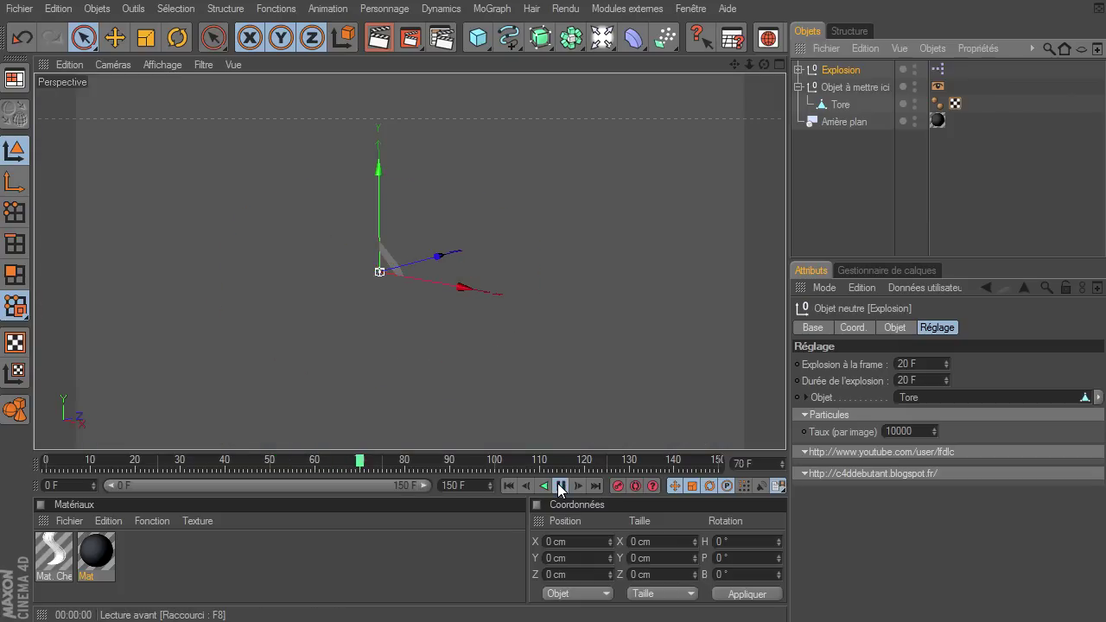
{"action": "left_click", "coordinate": [509, 486]}
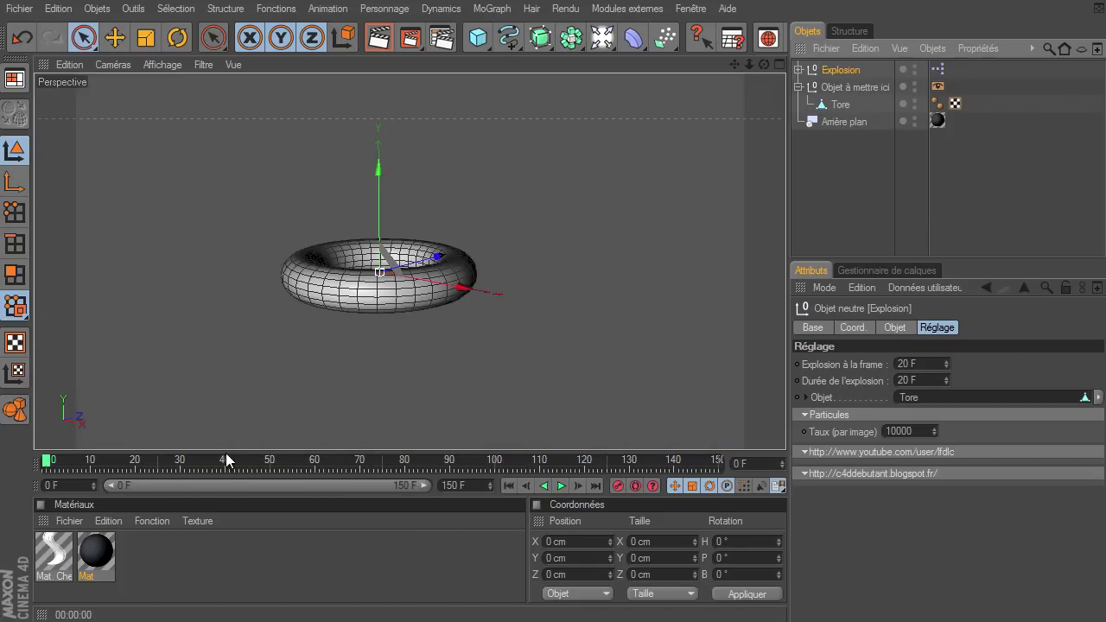
Set the explosion to start at frame 30 over 50 frames and preview it.
{"action": "left_click", "coordinate": [918, 364]}
{"action": "type", "text": "3"}
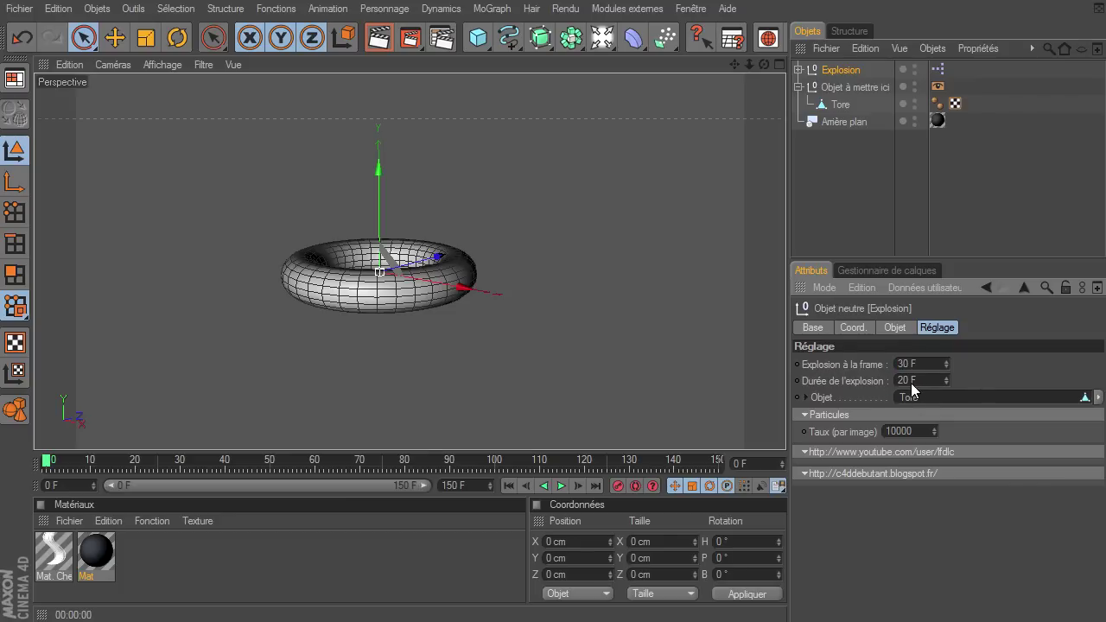
{"action": "left_click", "coordinate": [921, 381]}
{"action": "type", "text": "5"}
{"action": "left_click", "coordinate": [562, 487]}
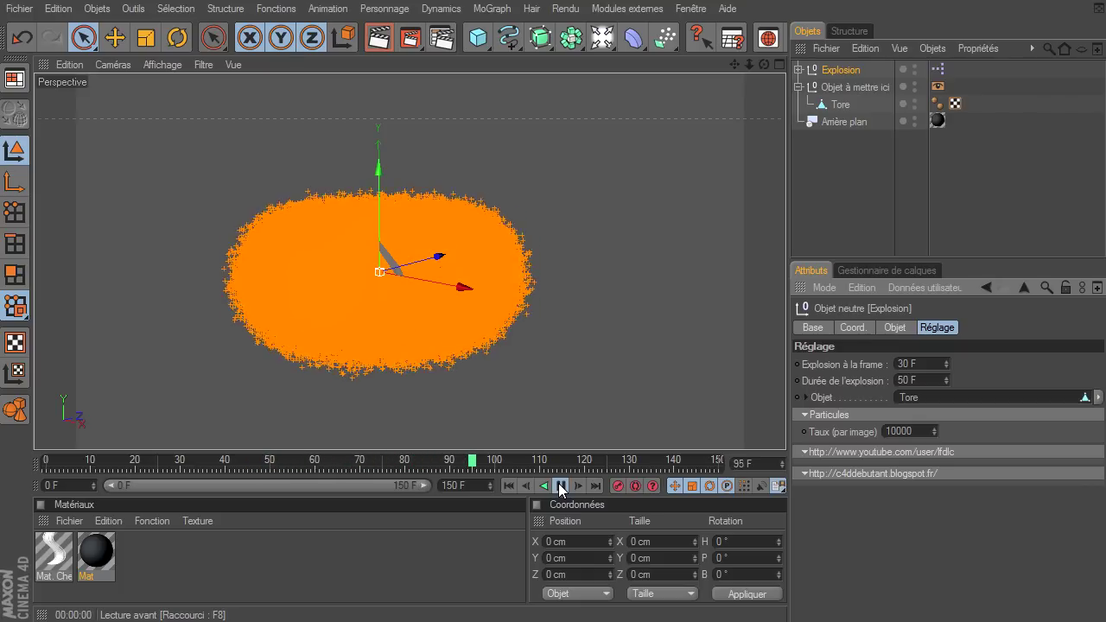
{"action": "left_click", "coordinate": [562, 486]}
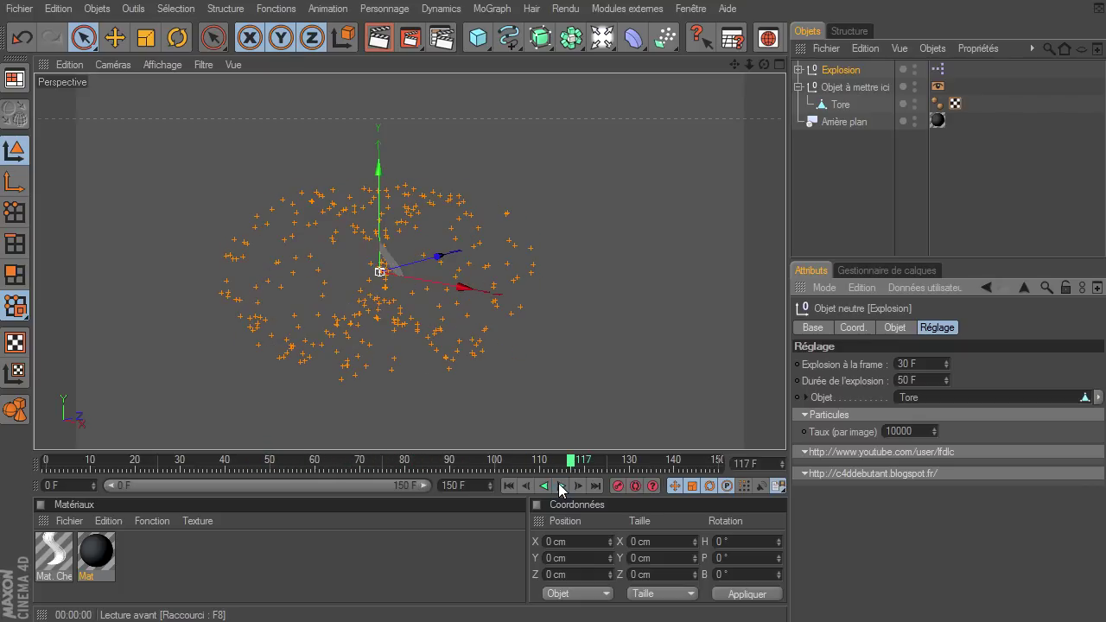
Shorten Durée de l'explosion to 20 frames and replay the torus burst from the start.
{"action": "double_click", "coordinate": [932, 383]}
{"action": "type", "text": "20"}
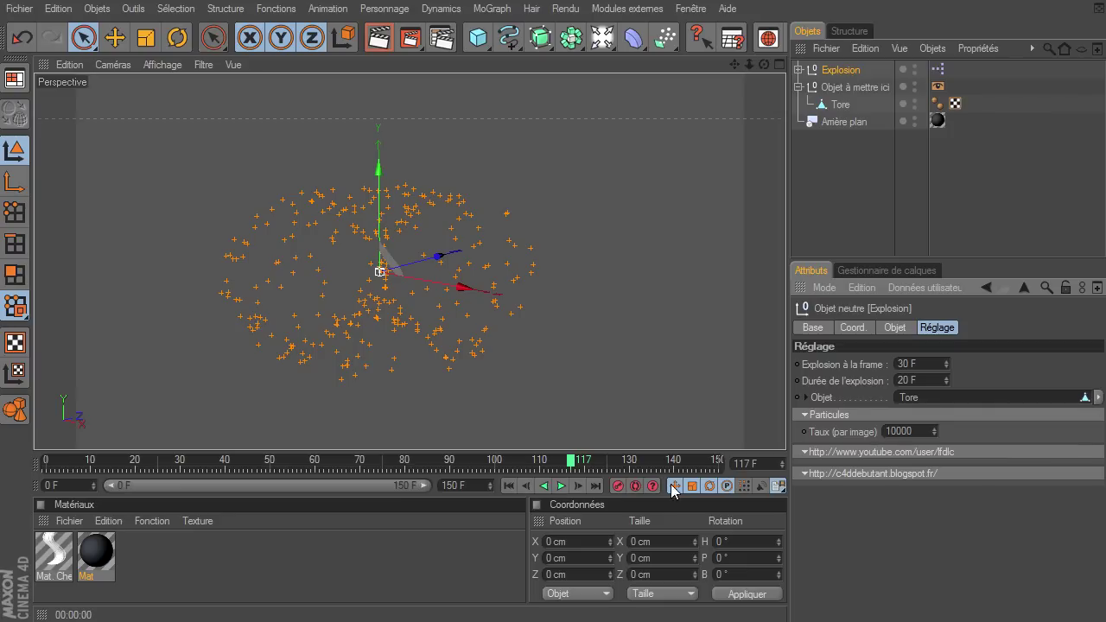
{"action": "left_click", "coordinate": [510, 487]}
{"action": "left_click", "coordinate": [561, 486]}
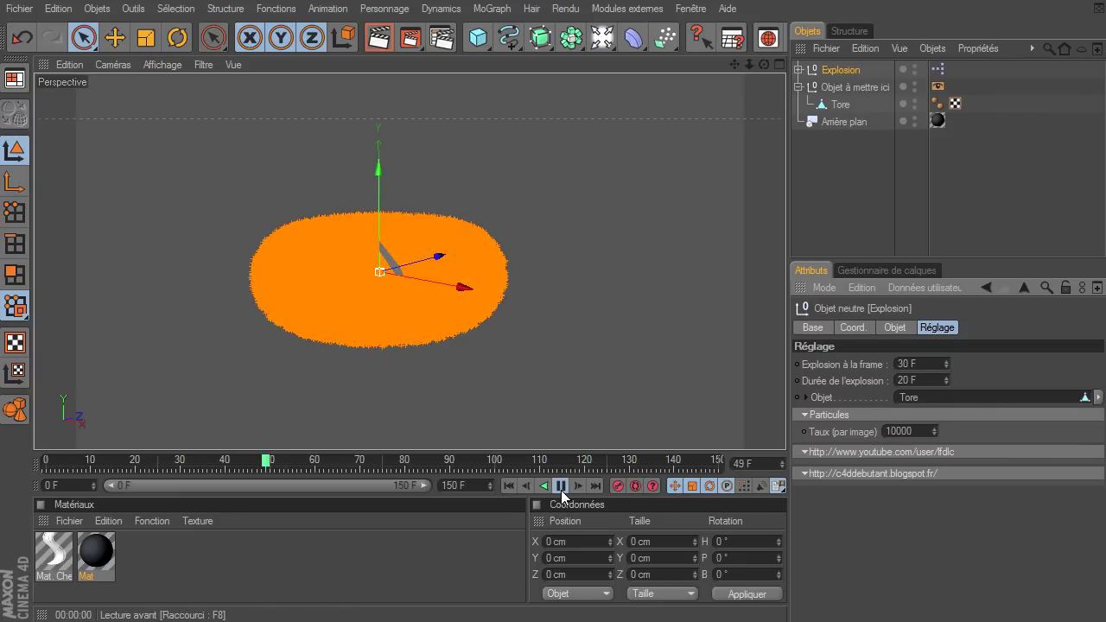
{"action": "left_click", "coordinate": [561, 487]}
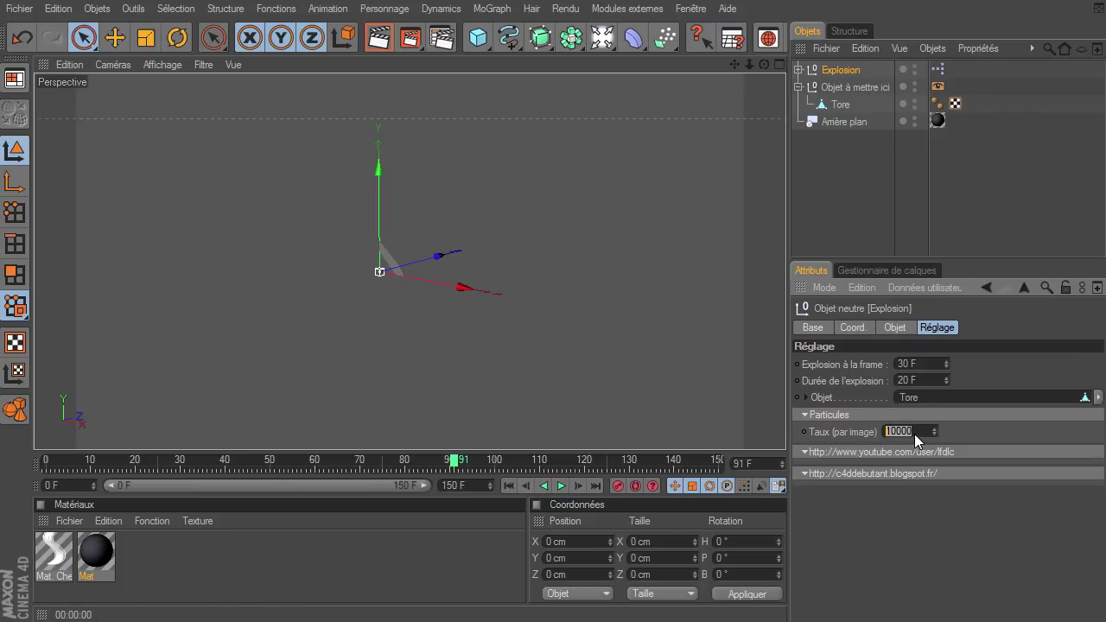
Replay the torus explosion at particle rates of 5000 and then 100 per frame.
{"action": "type", "text": "500"}
{"action": "left_click", "coordinate": [510, 486]}
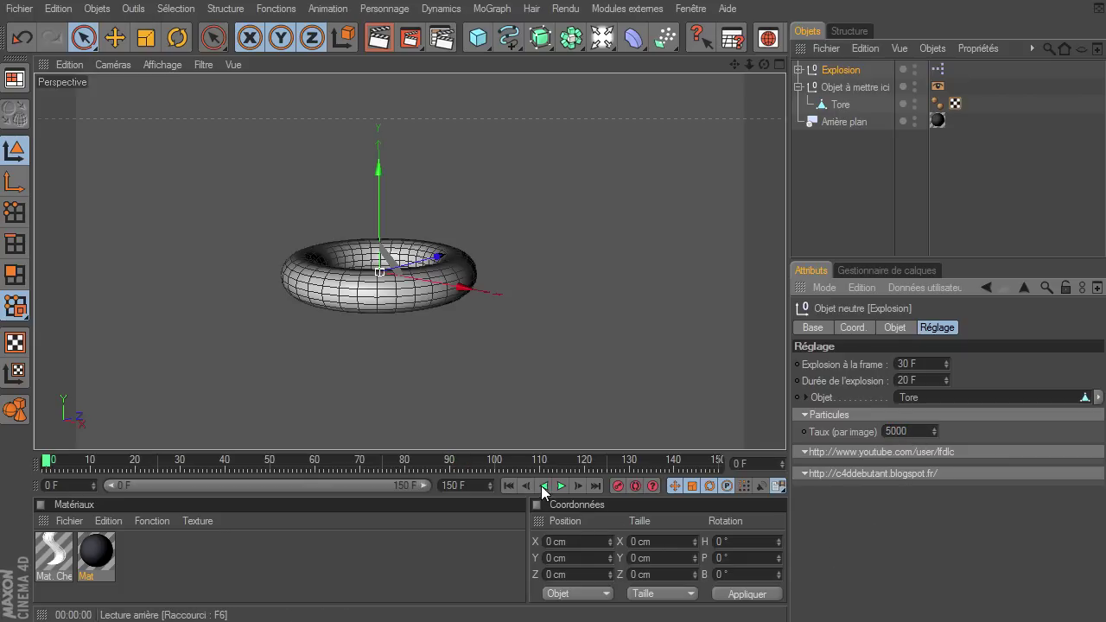
{"action": "left_click", "coordinate": [562, 486]}
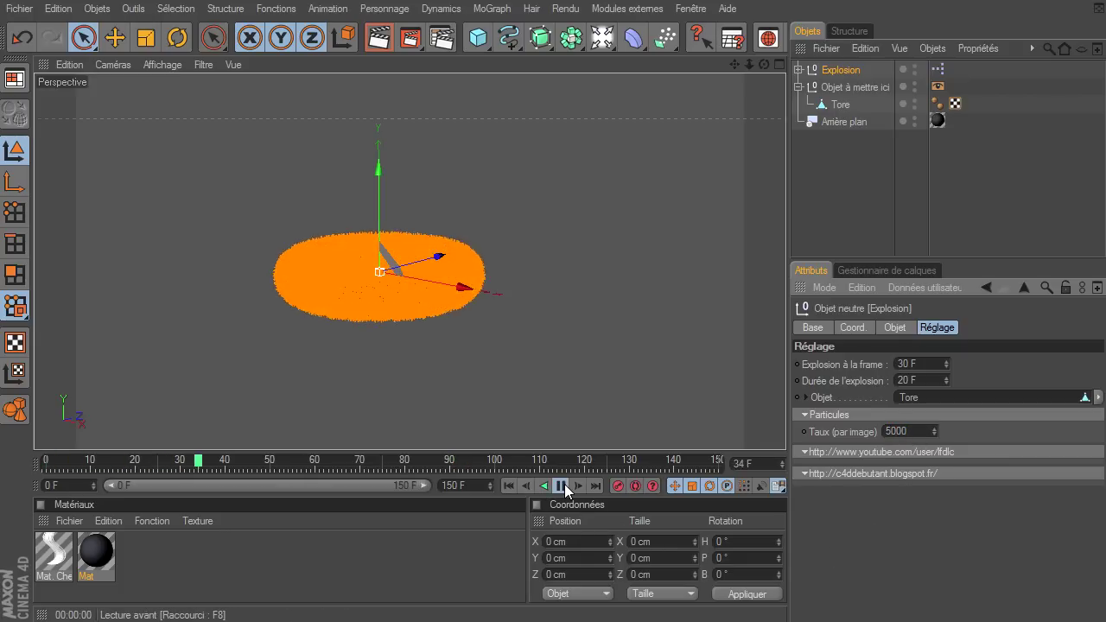
{"action": "left_click", "coordinate": [563, 485]}
{"action": "type", "text": "1"}
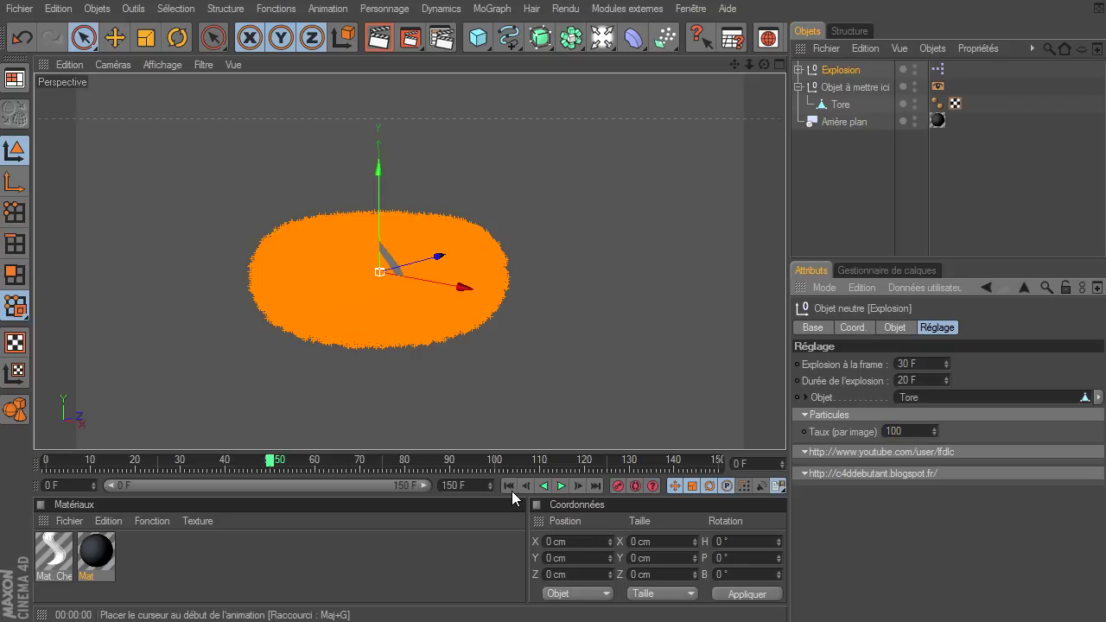
{"action": "left_click", "coordinate": [509, 486]}
{"action": "left_click", "coordinate": [561, 486]}
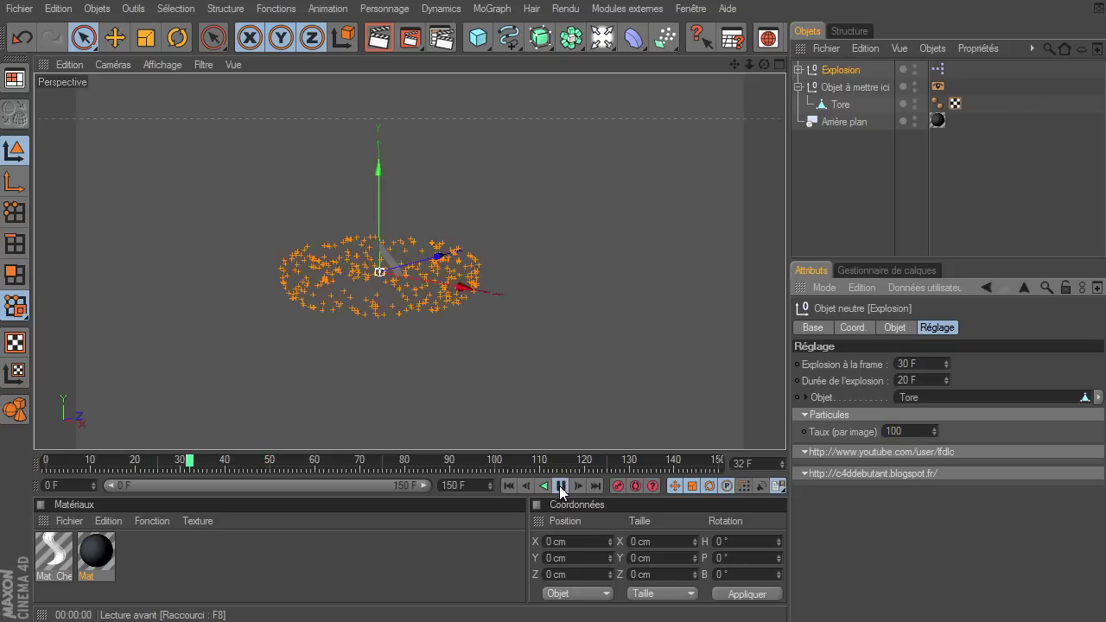
{"action": "left_click", "coordinate": [561, 487]}
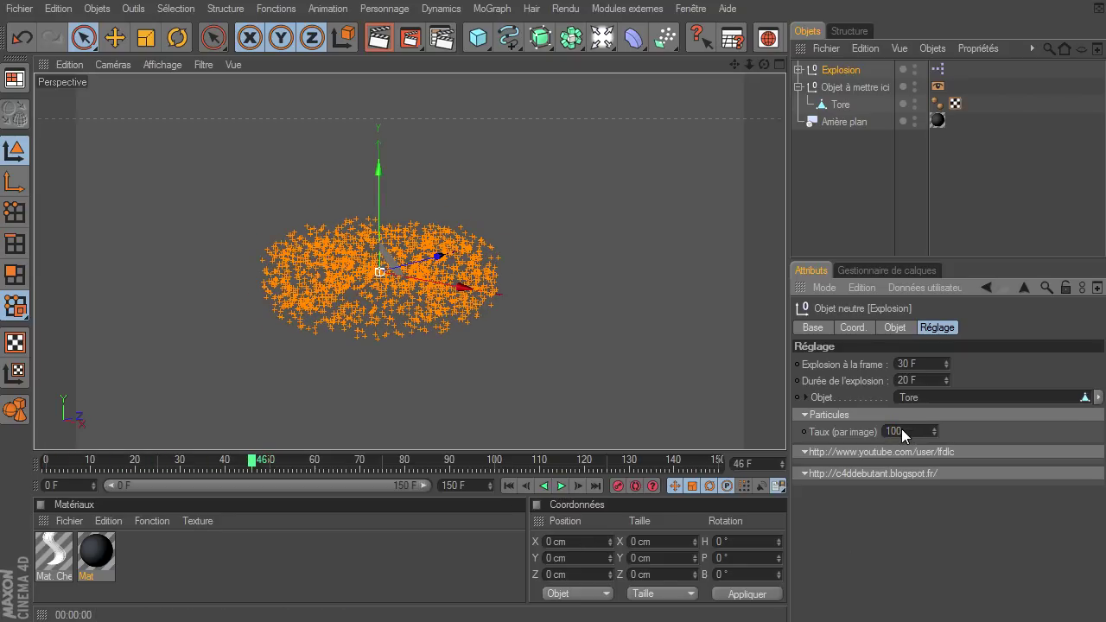
Try 50000 particles per frame with a rendered preview, then set Taux to 10000.
{"action": "type", "text": "50000"}
{"action": "left_click", "coordinate": [509, 486]}
{"action": "left_click", "coordinate": [561, 485]}
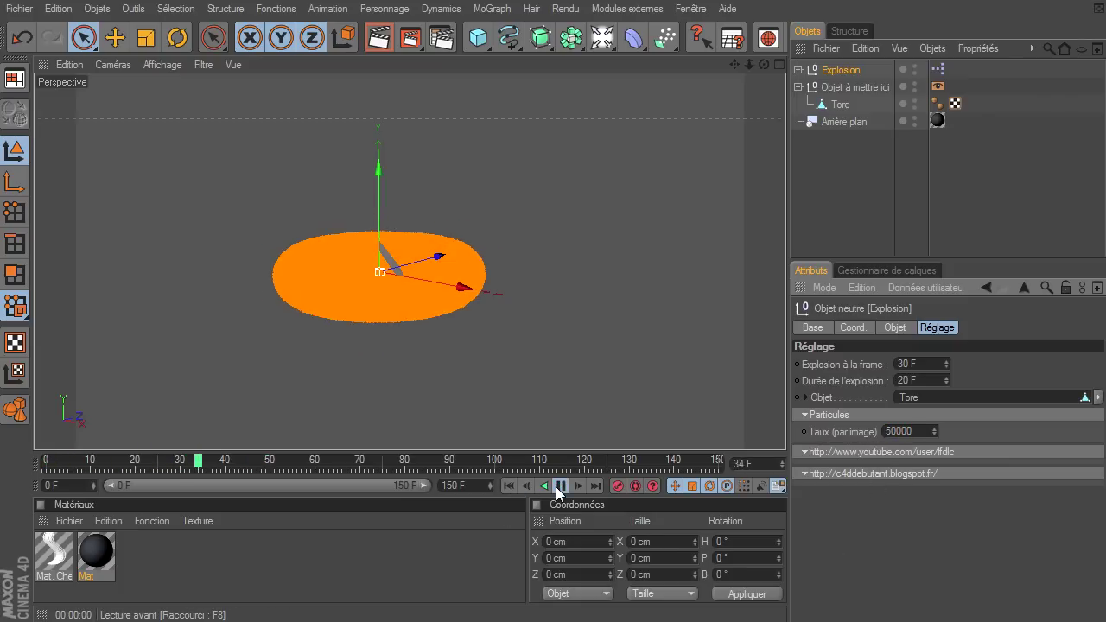
{"action": "left_click", "coordinate": [561, 485]}
{"action": "left_click", "coordinate": [379, 37]}
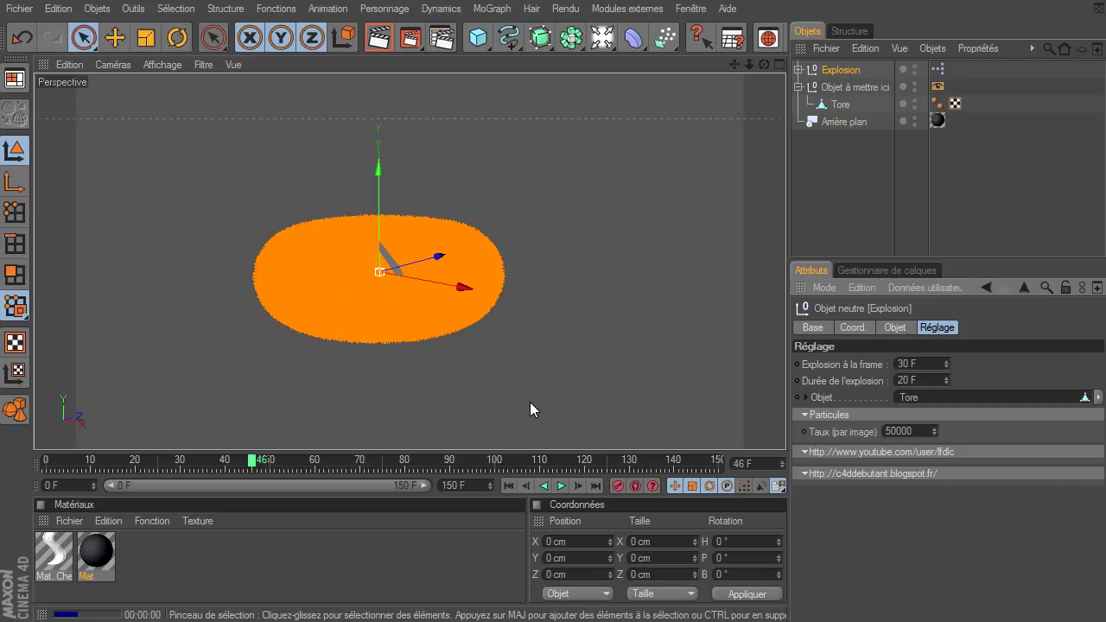
{"action": "left_click", "coordinate": [567, 488]}
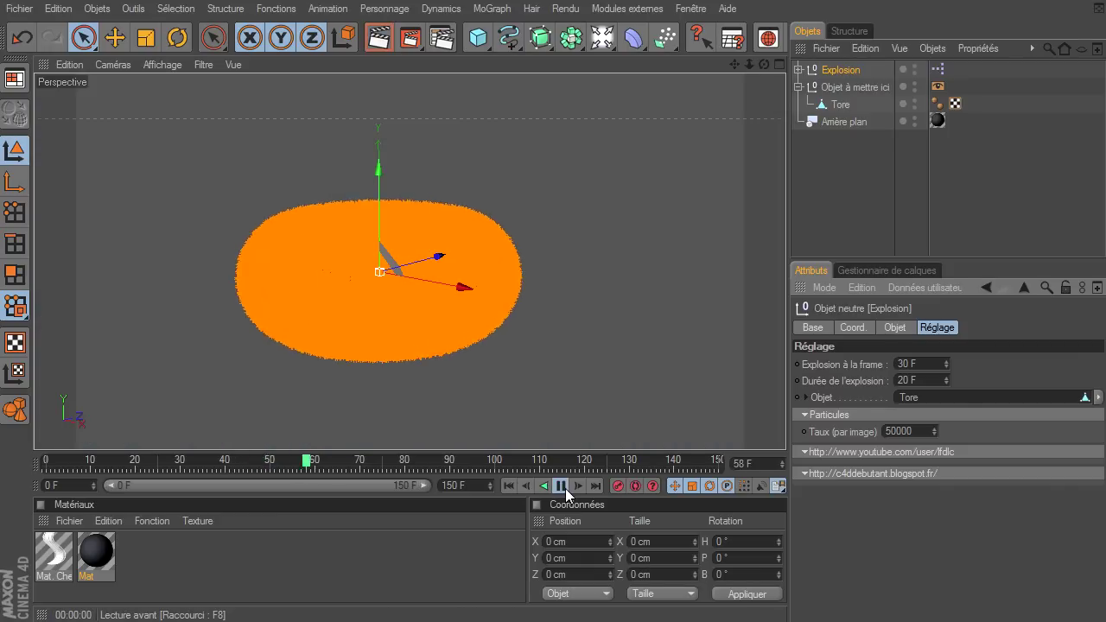
{"action": "left_click", "coordinate": [511, 487]}
{"action": "double_click", "coordinate": [912, 431]}
{"action": "type", "text": "10000"}
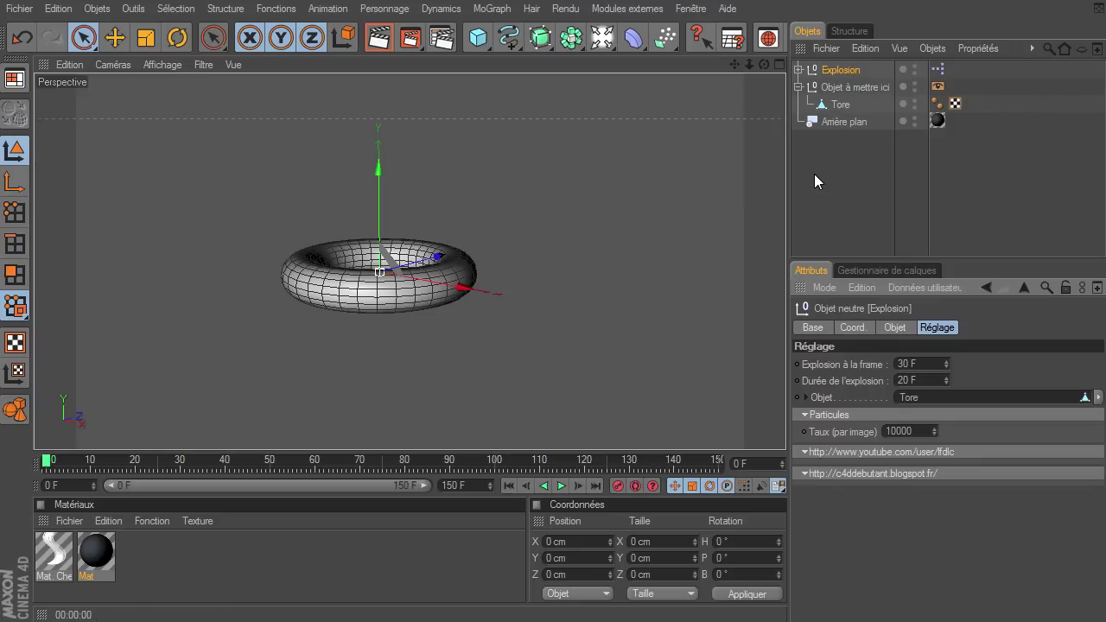
Delete Tore, add a 600 cm Pantin mannequin, and make it editable.
{"action": "left_click", "coordinate": [840, 104]}
{"action": "key", "text": "Delete"}
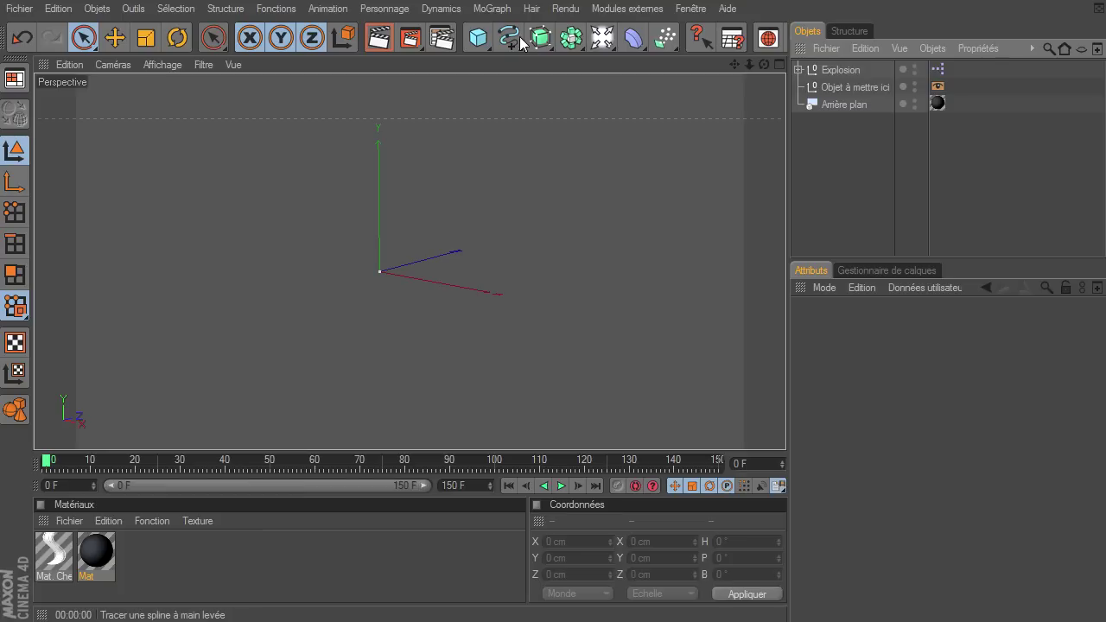
{"action": "left_click_drag", "start_coordinate": [478, 38], "coordinate": [782, 148]}
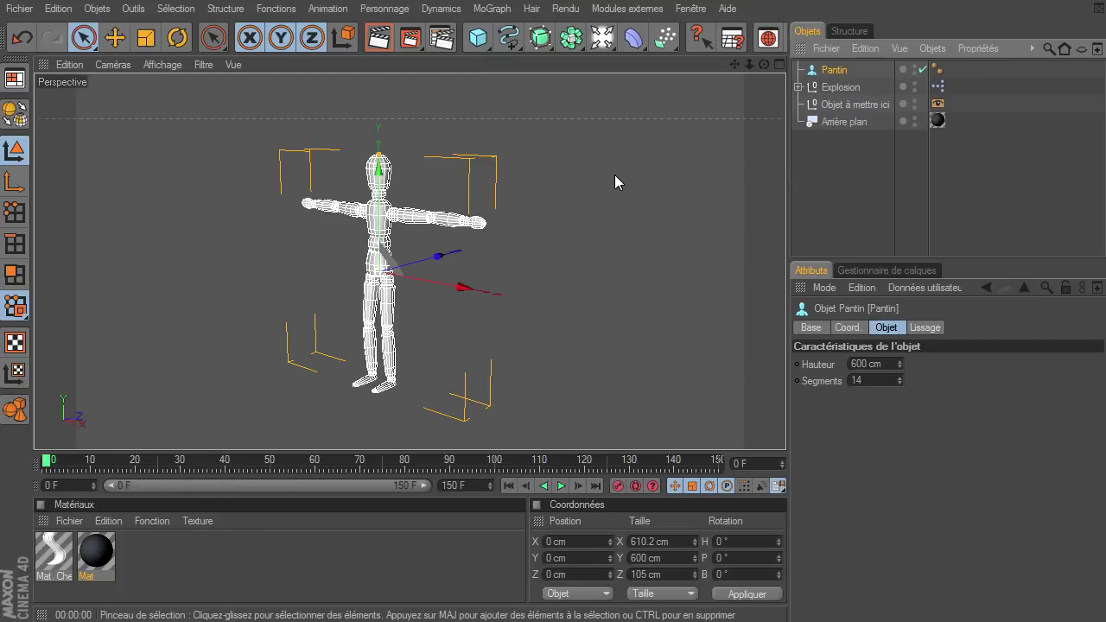
{"action": "left_click", "coordinate": [21, 122]}
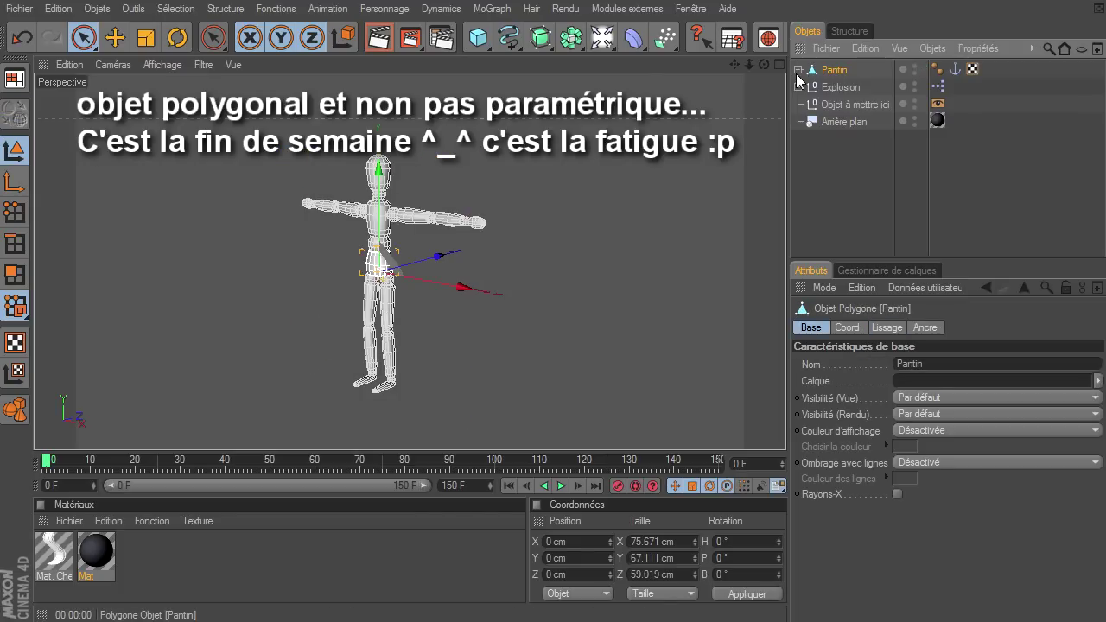
{"action": "left_click", "coordinate": [799, 69]}
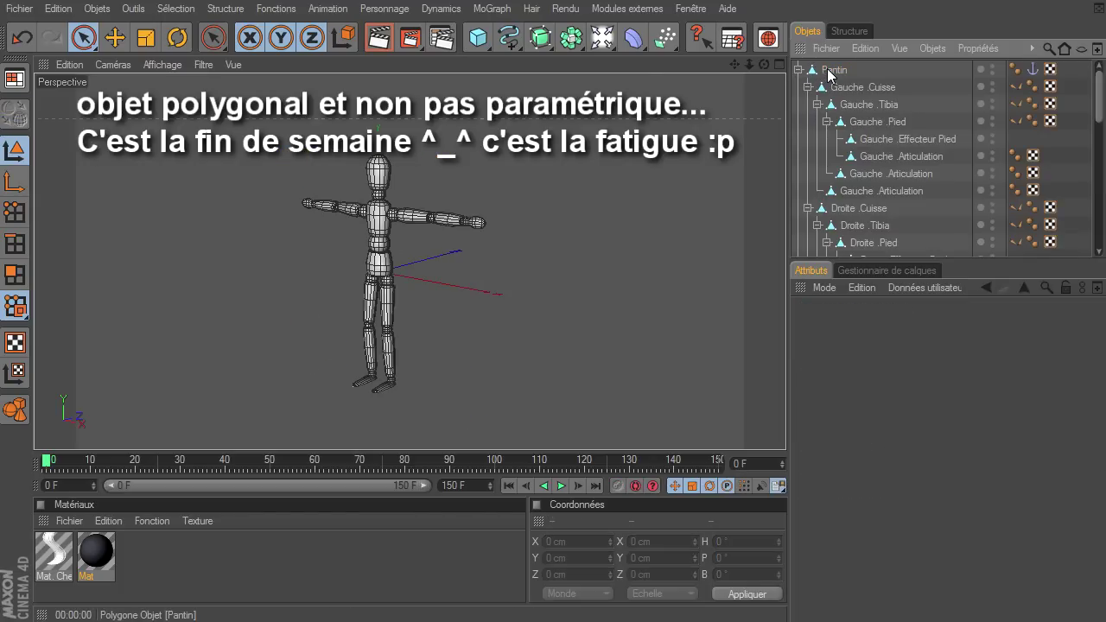
{"action": "left_click", "coordinate": [800, 69]}
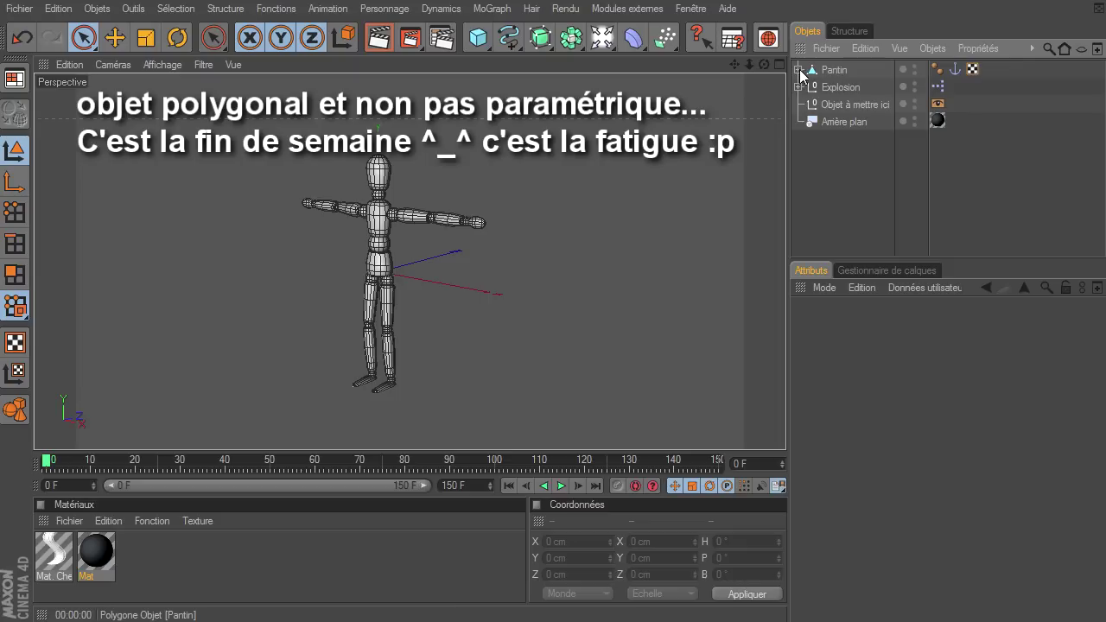
Connecter+Supprimer all Pantin parts into Pantin.1, nest it under Objet à mettre ici, and select Explosion.
{"action": "left_click", "coordinate": [800, 69]}
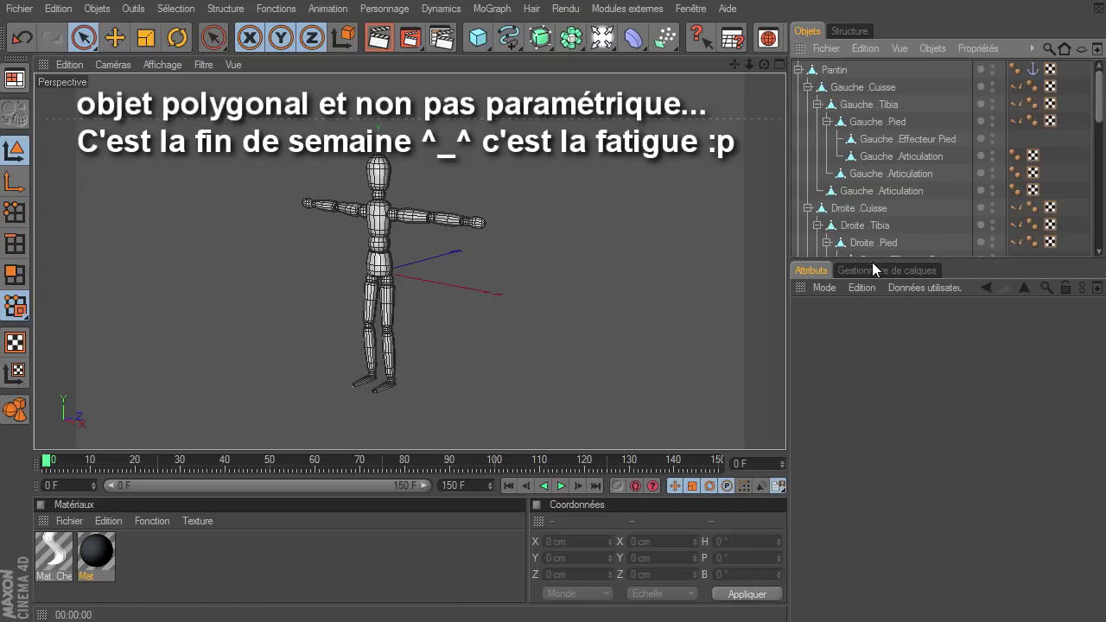
{"action": "left_click_drag", "start_coordinate": [874, 258], "coordinate": [881, 432]}
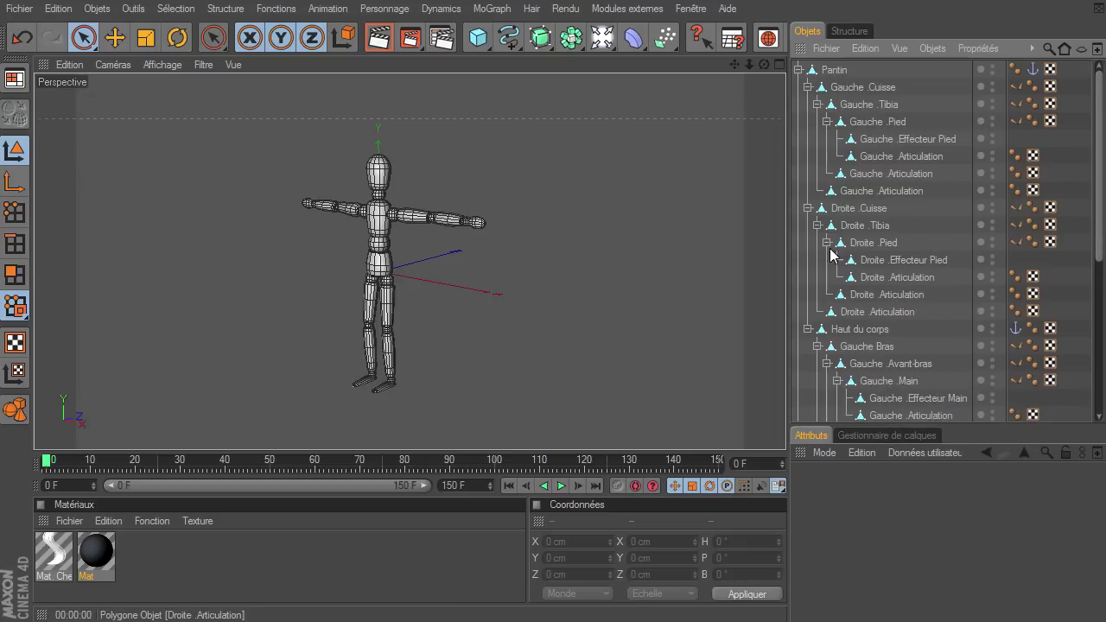
{"action": "left_click", "coordinate": [834, 69]}
{"action": "scroll", "coordinate": [896, 168], "scroll_direction": "down", "scroll_amount": 5}
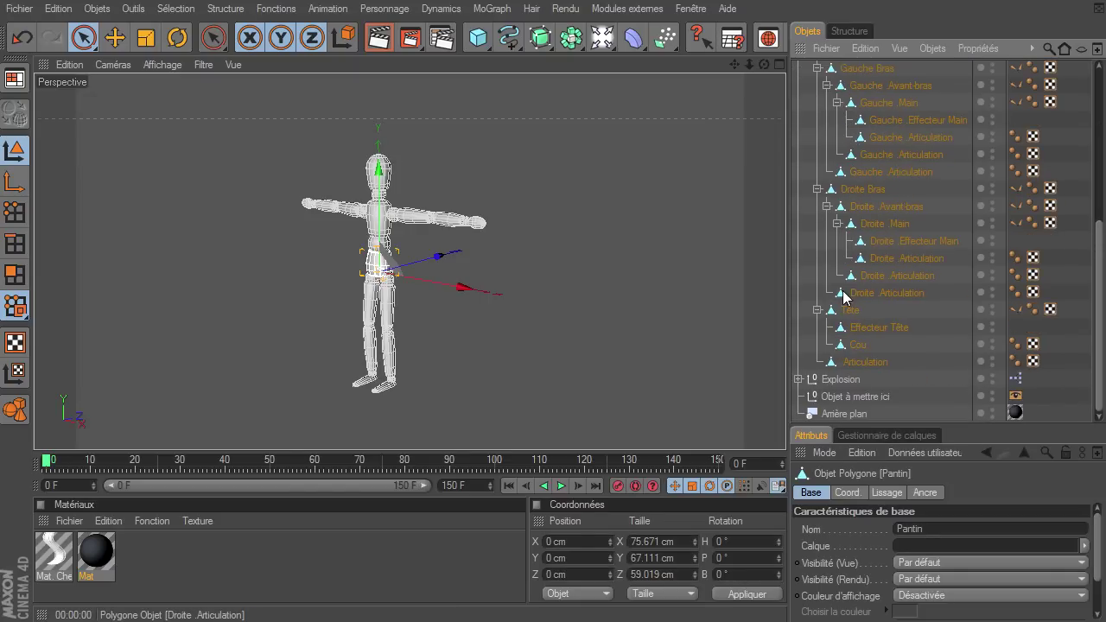
{"action": "left_click", "coordinate": [835, 361], "text": "shift"}
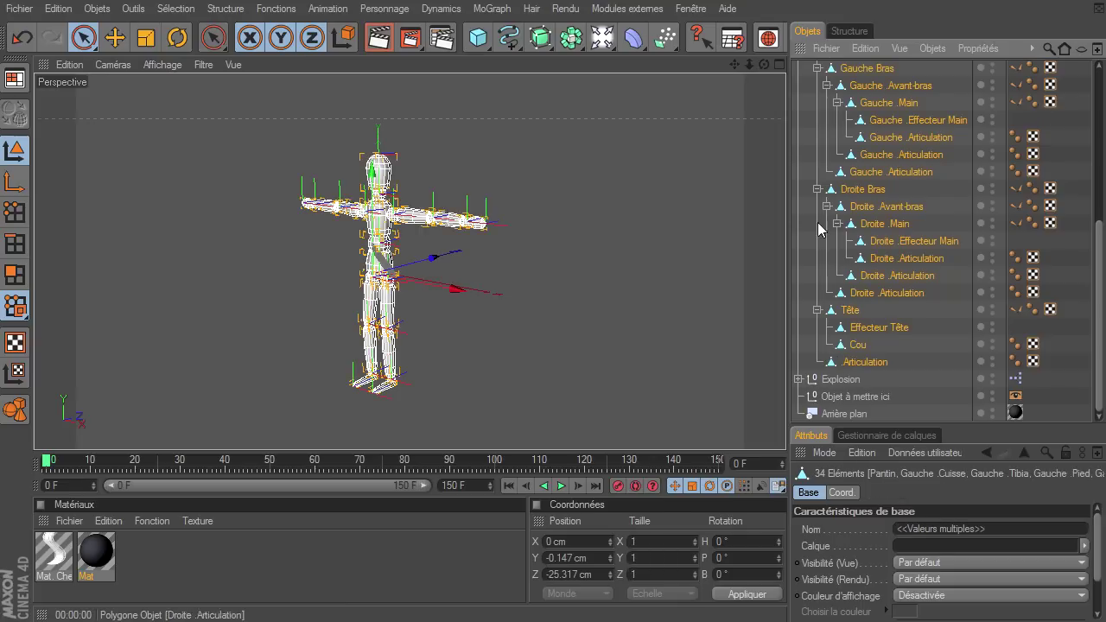
{"action": "right_click", "coordinate": [851, 80]}
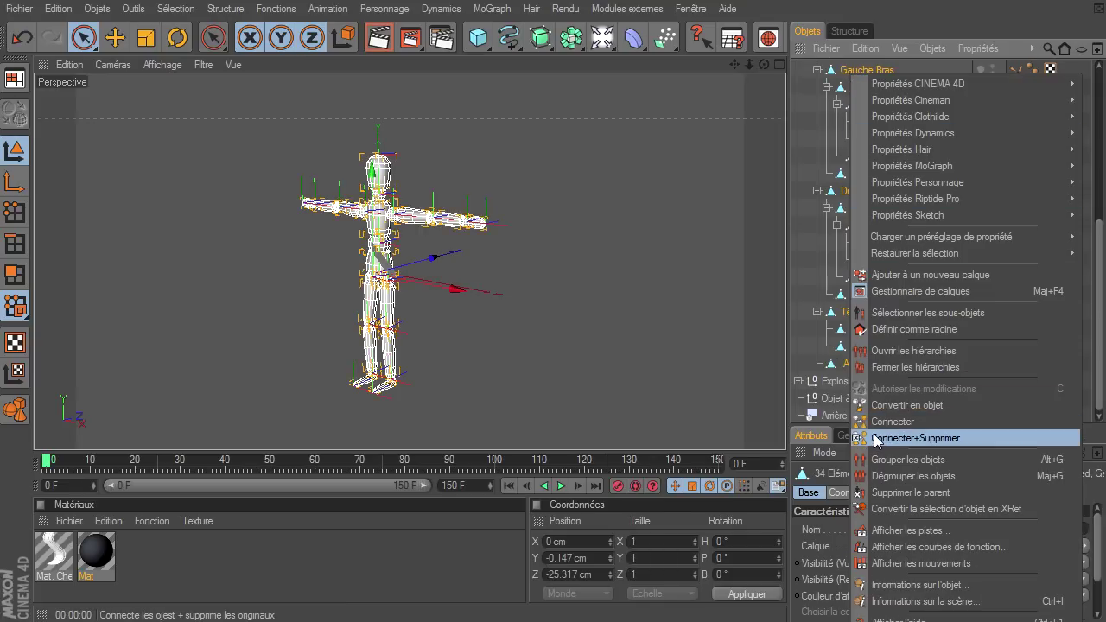
{"action": "left_click", "coordinate": [880, 436]}
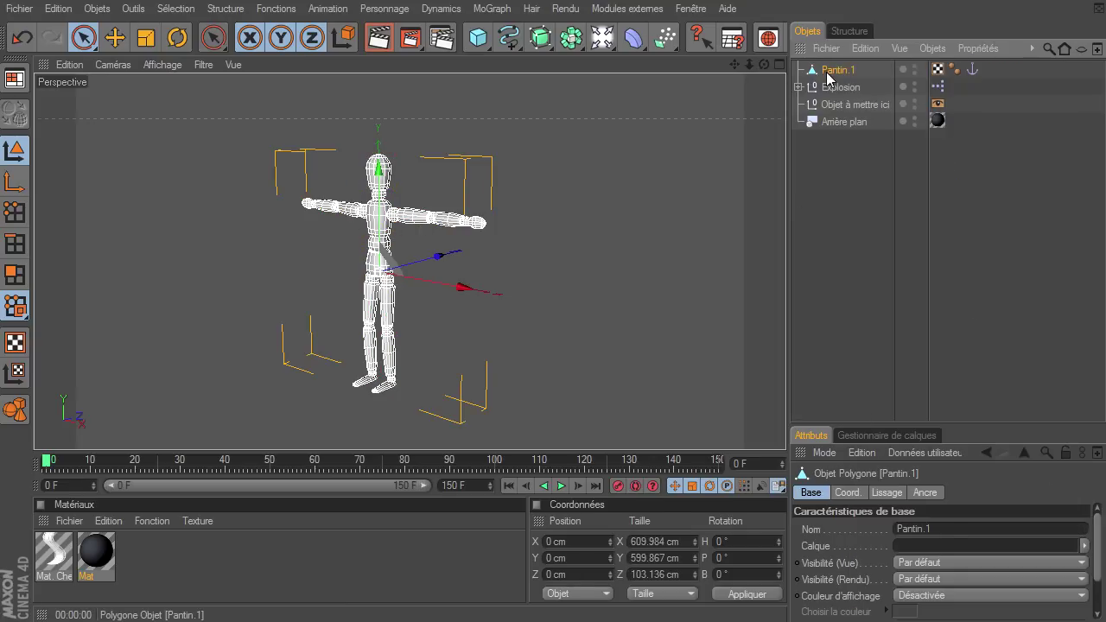
{"action": "left_click_drag", "start_coordinate": [845, 108], "coordinate": [849, 106]}
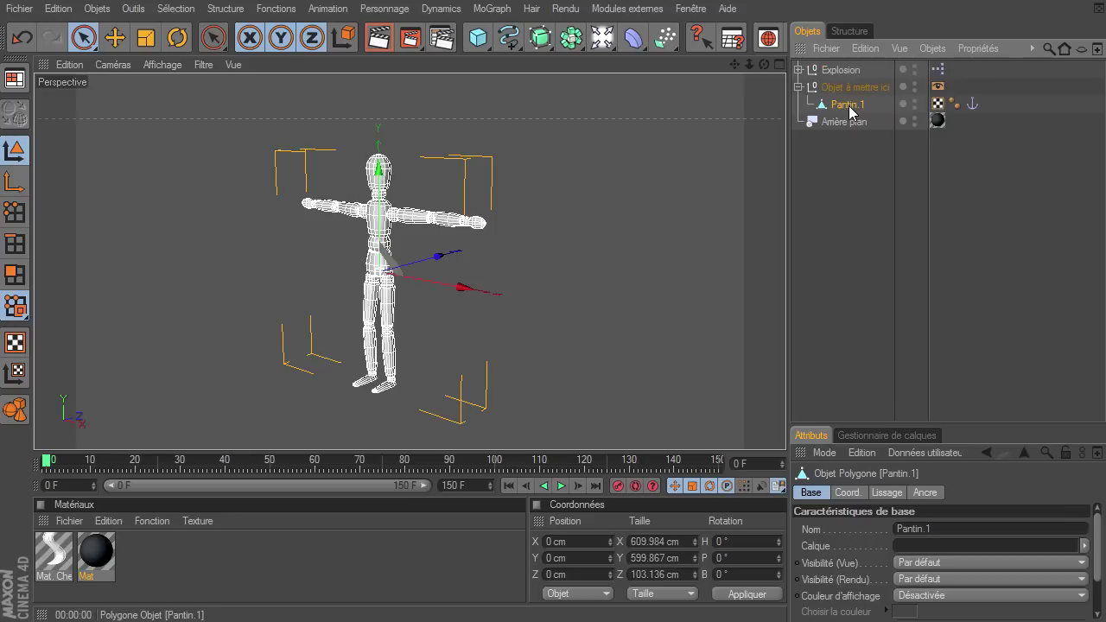
{"action": "left_click", "coordinate": [838, 69]}
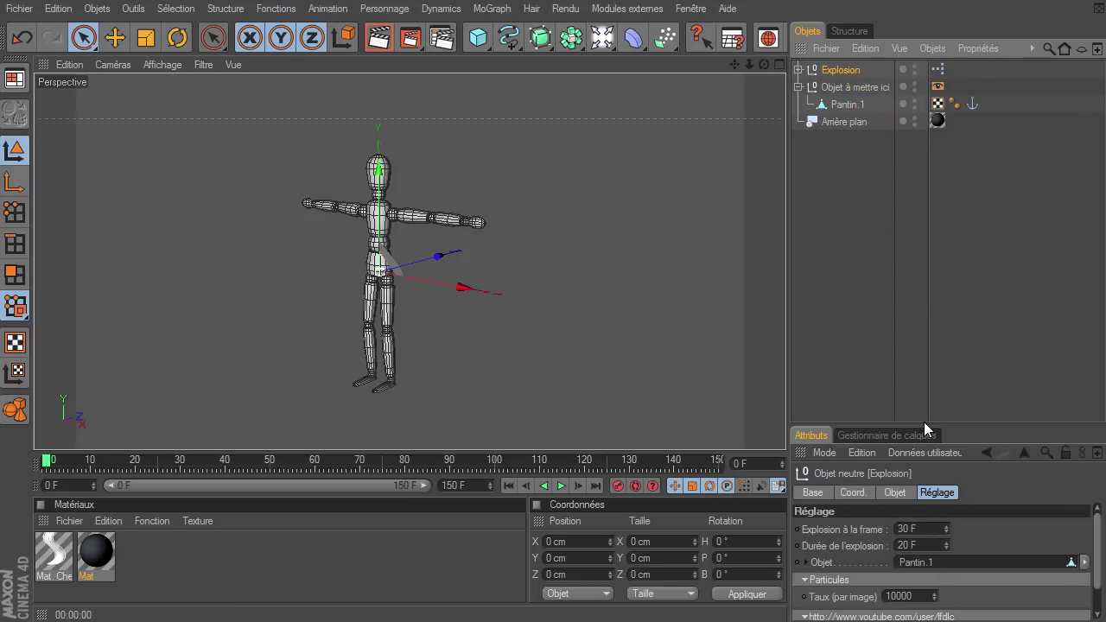
Set Explosion à la frame to 20 F.
{"action": "left_click_drag", "start_coordinate": [925, 433], "coordinate": [891, 219]}
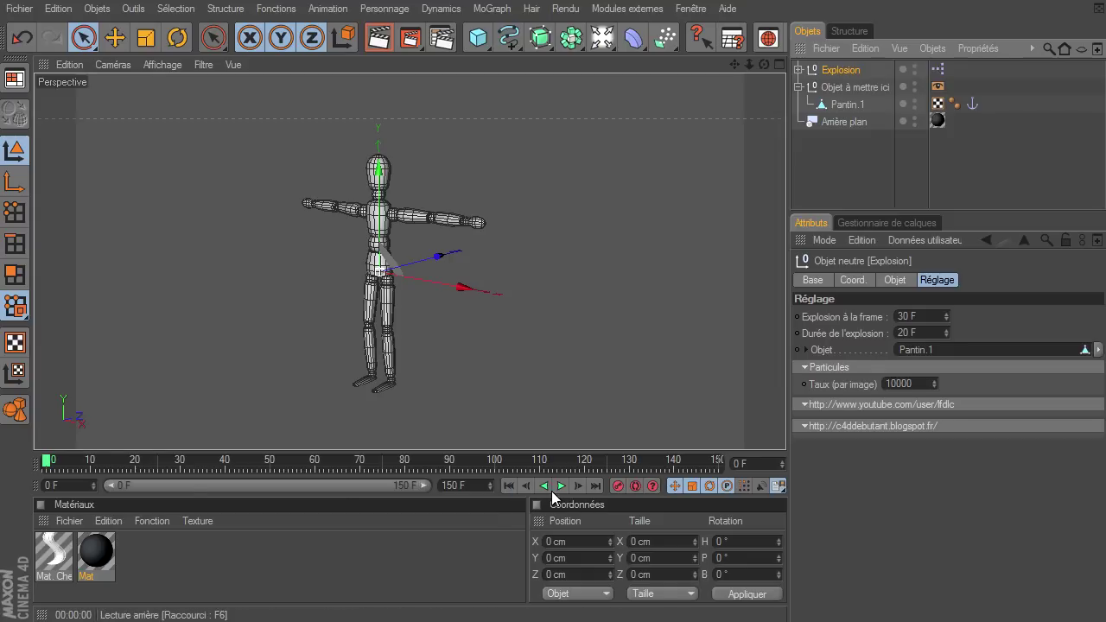
{"action": "left_click", "coordinate": [927, 319]}
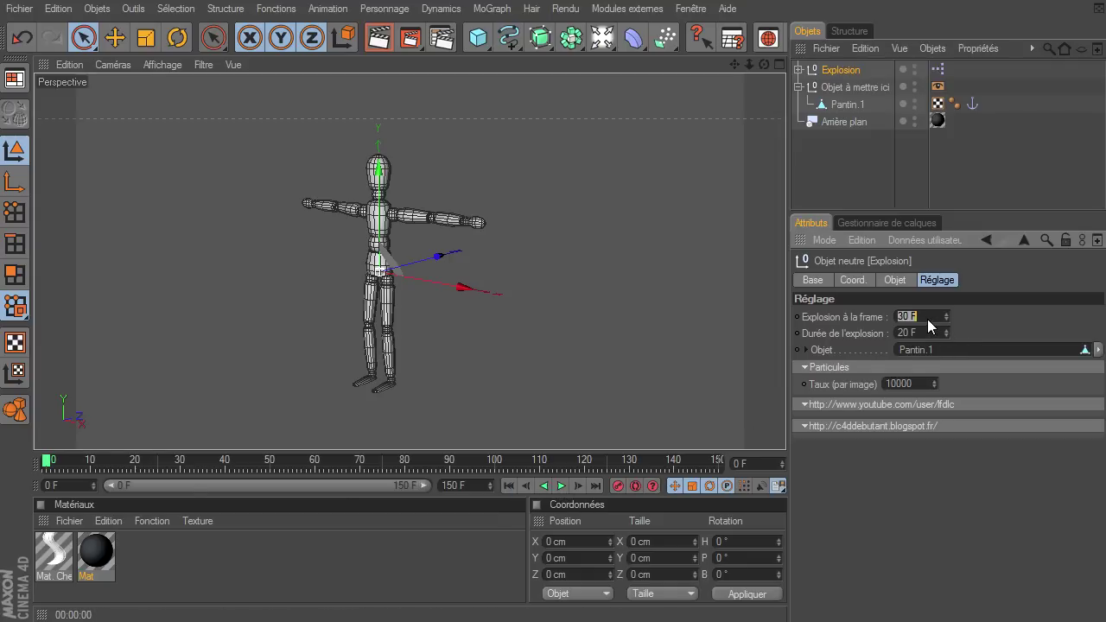
{"action": "type", "text": "20"}
{"action": "key", "text": "Return"}
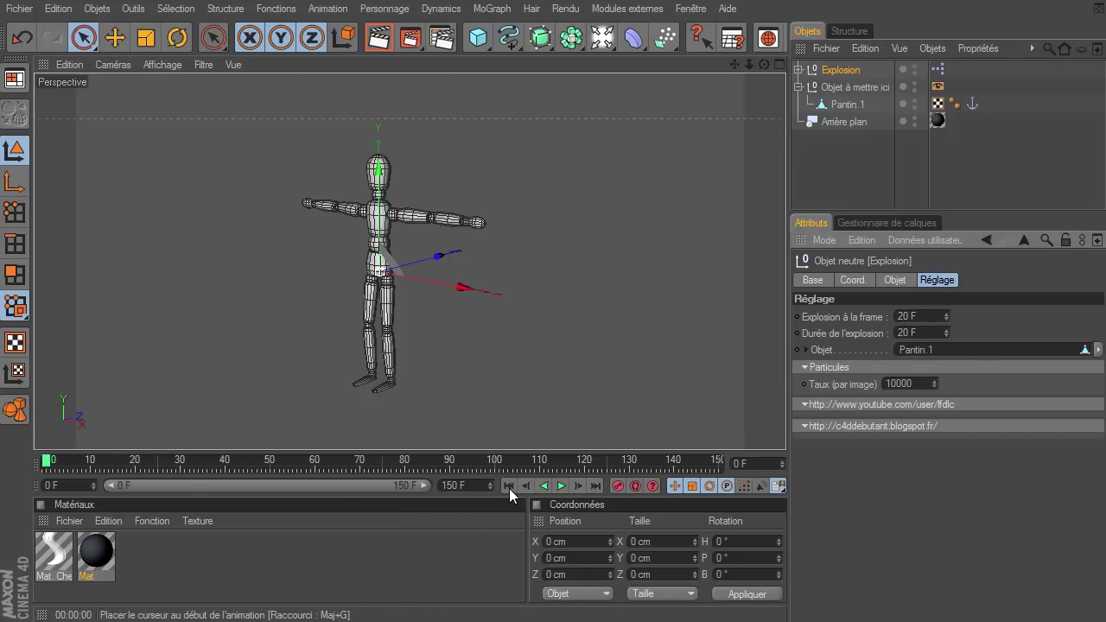
Replay the mannequin's particle burst, render a frame, then rewind and deselect Explosion.
{"action": "left_click", "coordinate": [559, 490]}
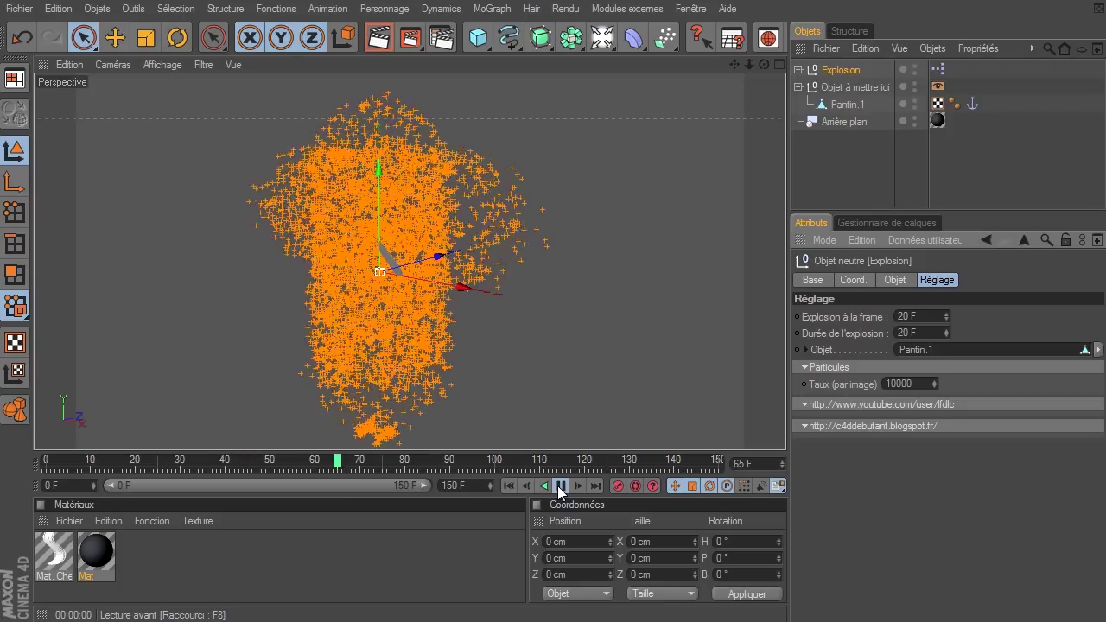
{"action": "left_click", "coordinate": [559, 490]}
{"action": "key", "text": "shift+g"}
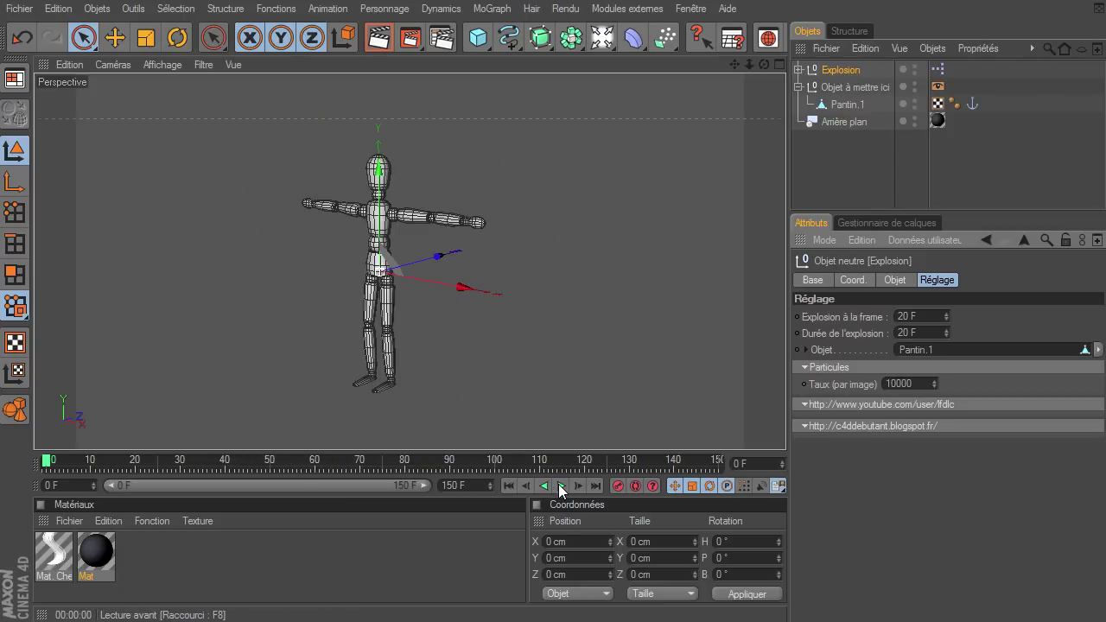
{"action": "left_click", "coordinate": [560, 485]}
{"action": "left_click", "coordinate": [559, 486]}
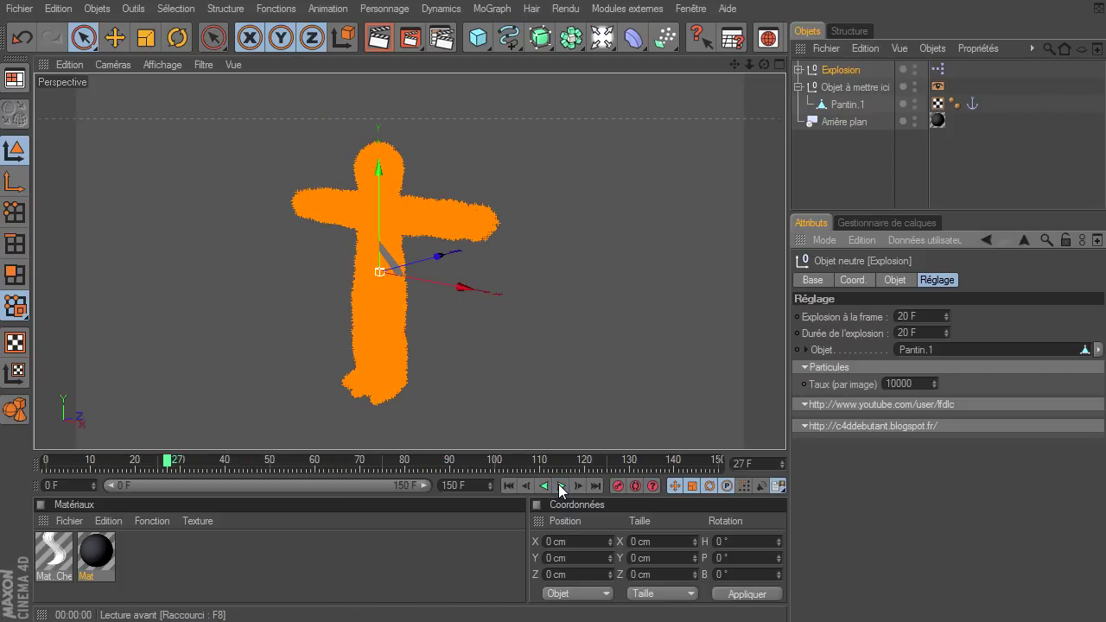
{"action": "left_click", "coordinate": [385, 43]}
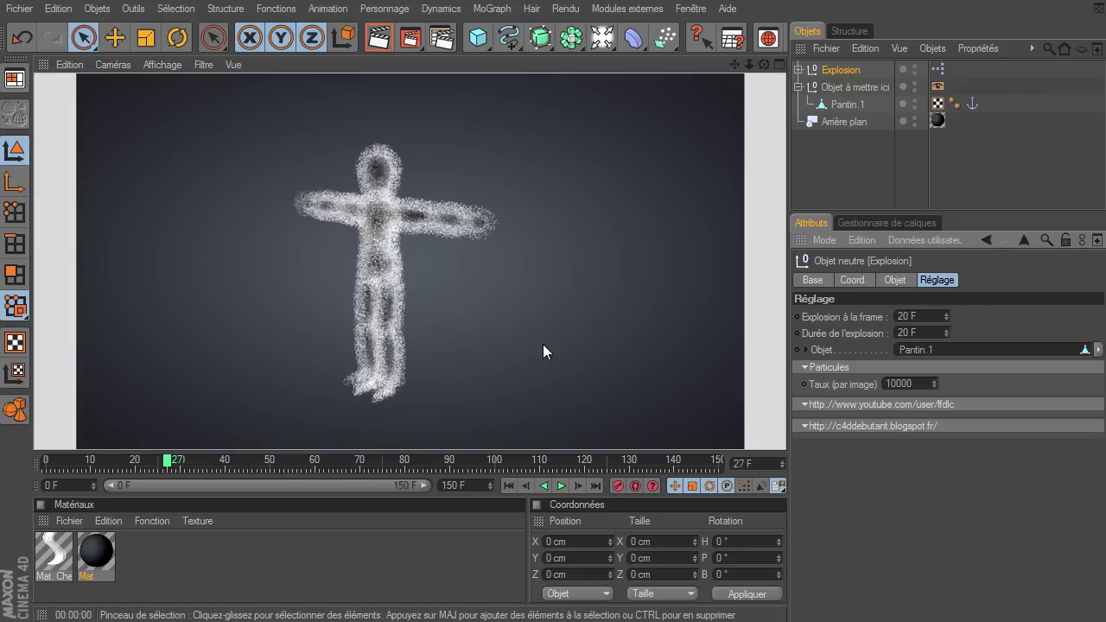
{"action": "left_click", "coordinate": [508, 487]}
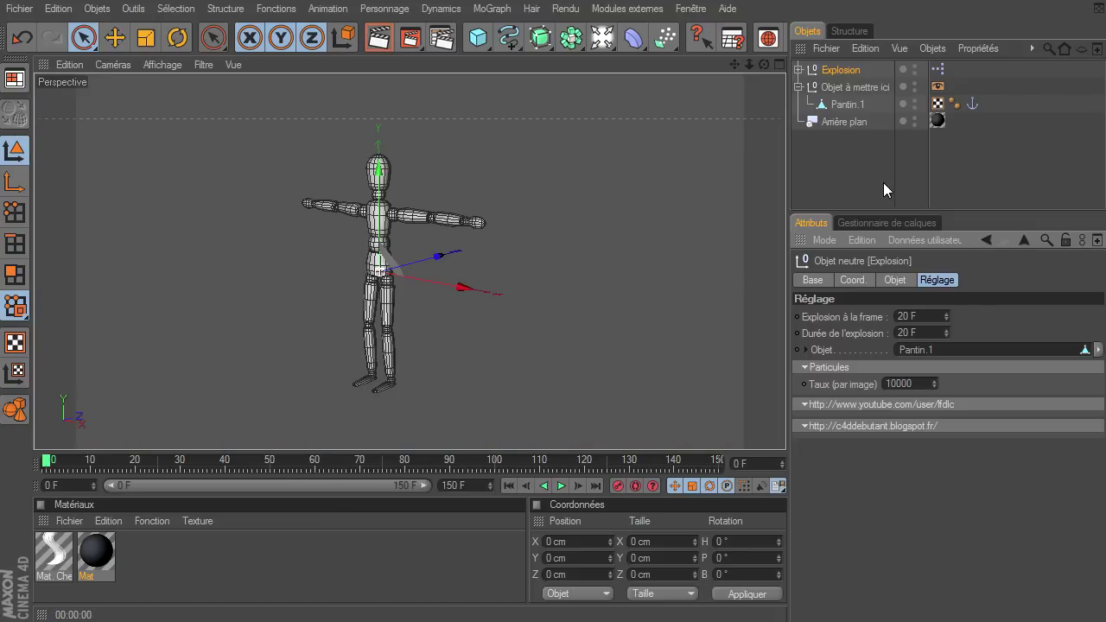
{"action": "left_click", "coordinate": [884, 183]}
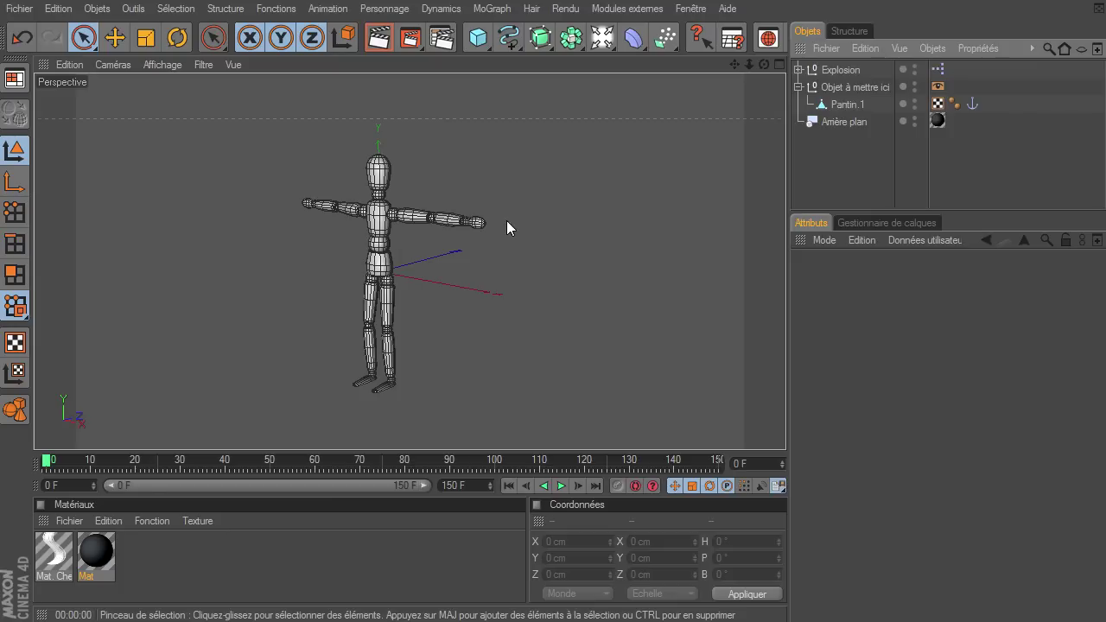
{"action": "left_click", "coordinate": [864, 90]}
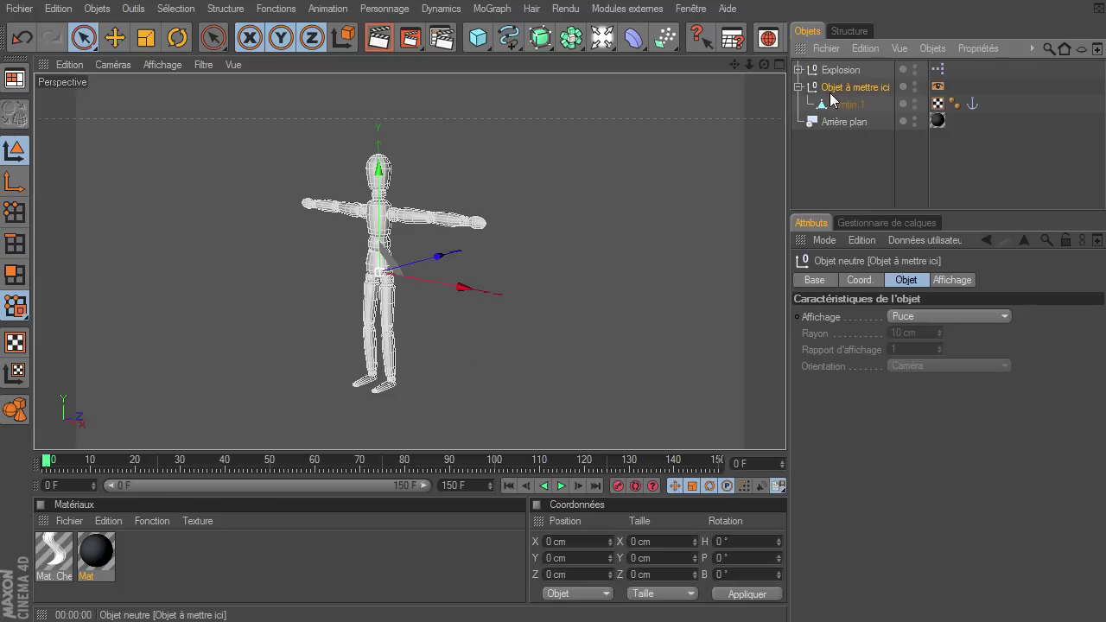
{"action": "left_click", "coordinate": [937, 88]}
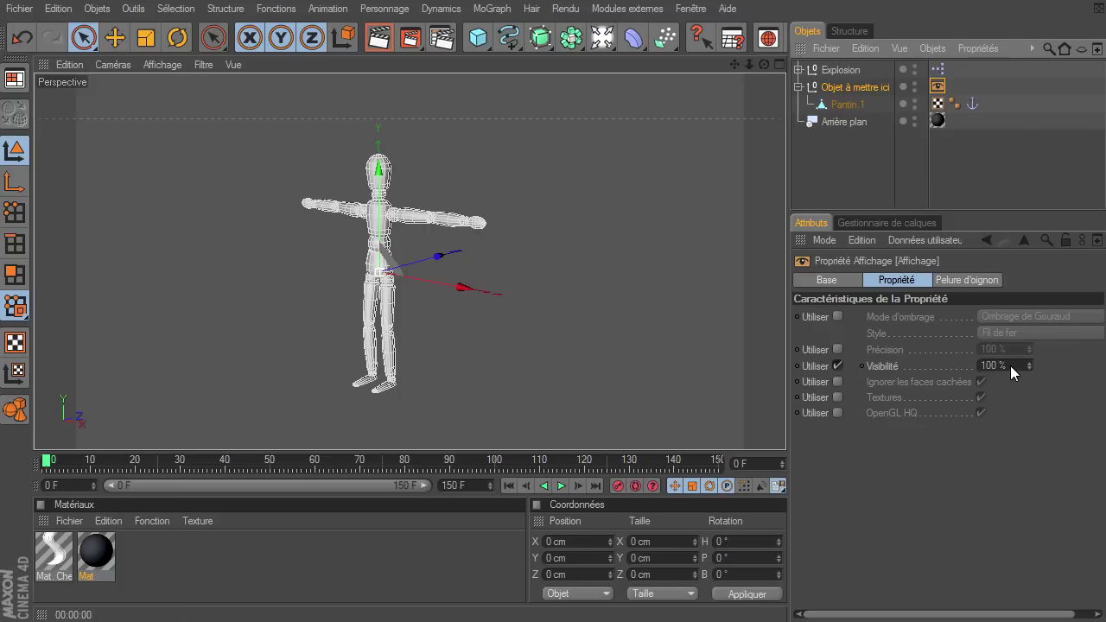
{"action": "left_click", "coordinate": [160, 463]}
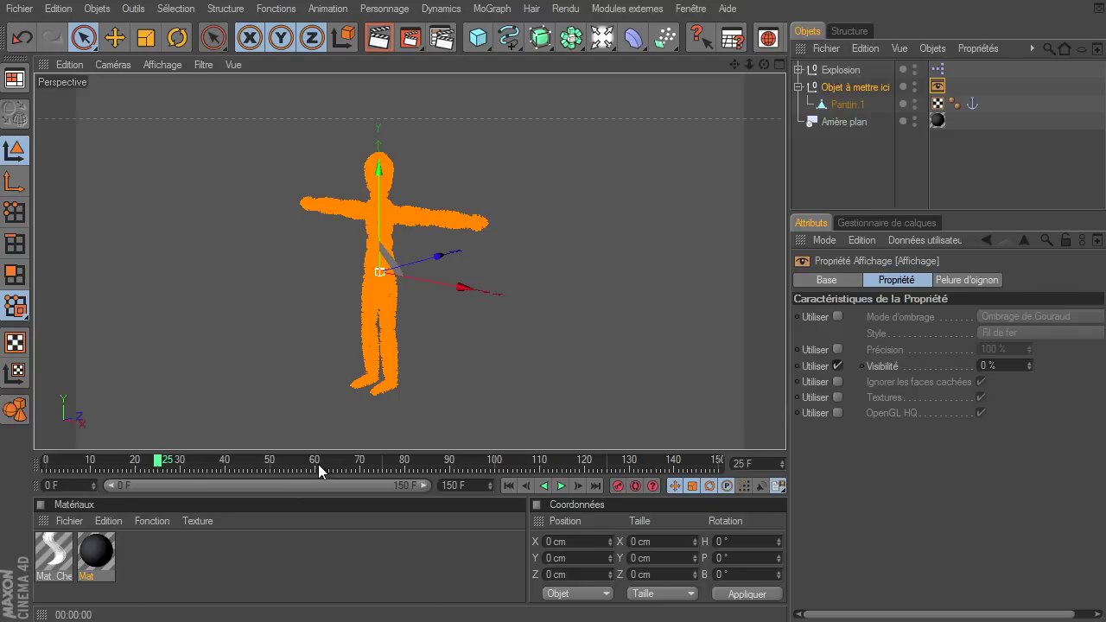
{"action": "left_click", "coordinate": [509, 486]}
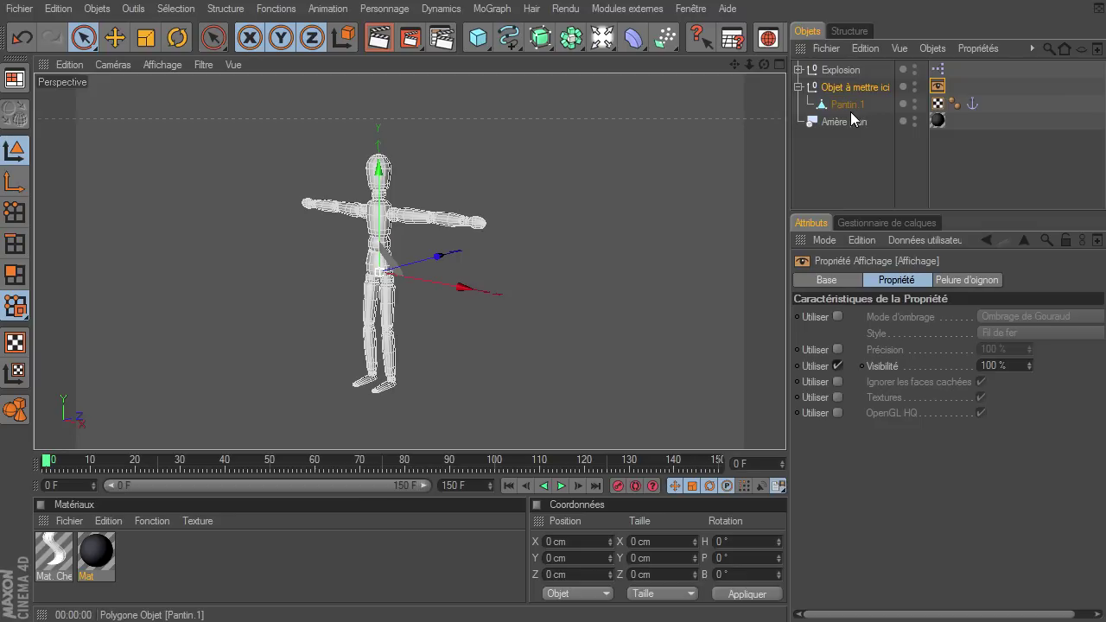
{"action": "left_click", "coordinate": [835, 69]}
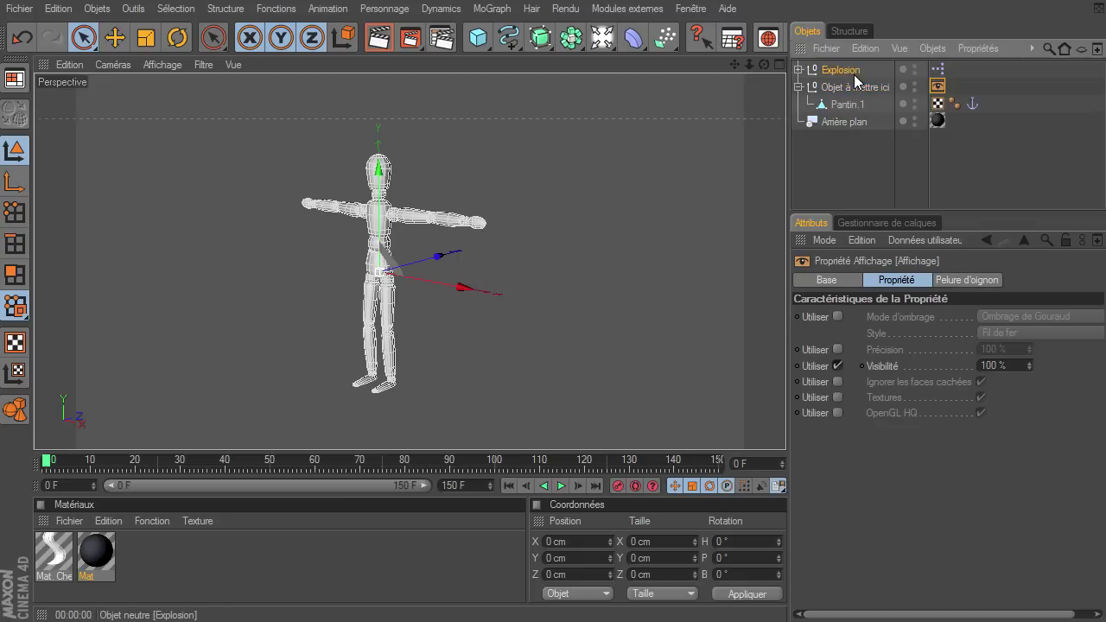
{"action": "left_click", "coordinate": [938, 68]}
Open the Explosion XPresso graph and inspect the Temps, Explosion and Maths Addition/Soustraction/Multiplication nodes.
{"action": "double_click", "coordinate": [938, 68]}
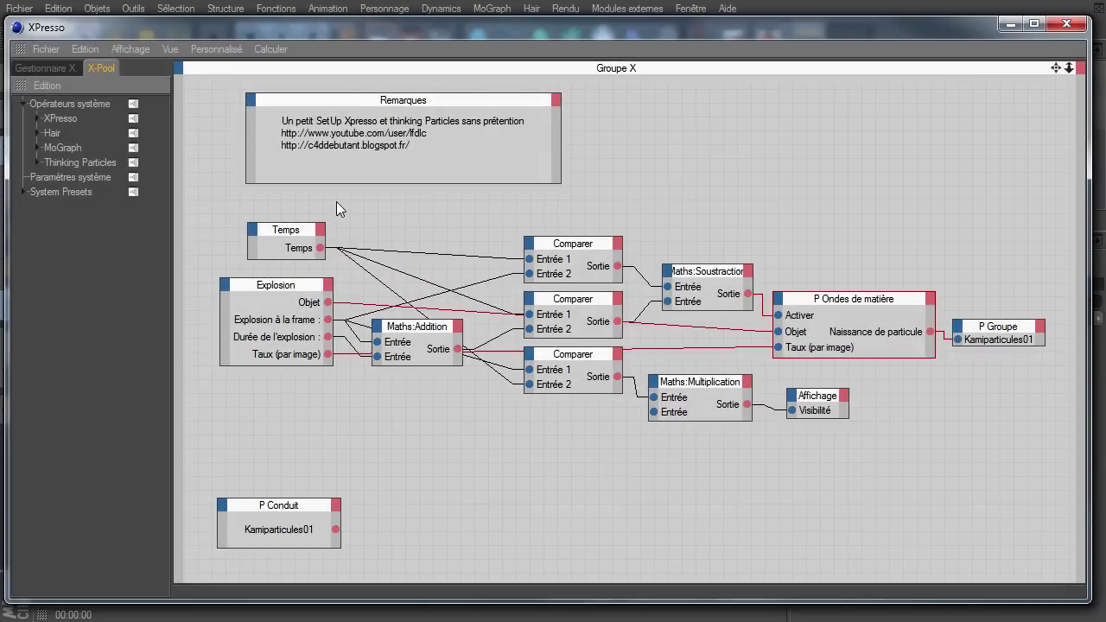
{"action": "left_click", "coordinate": [283, 241]}
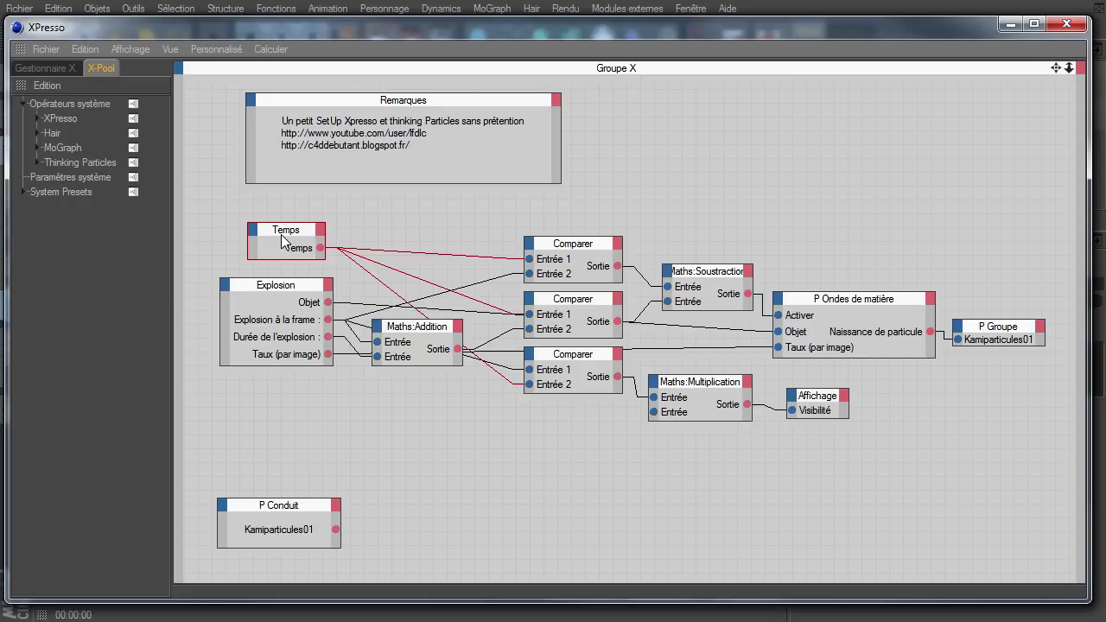
{"action": "left_click", "coordinate": [264, 290]}
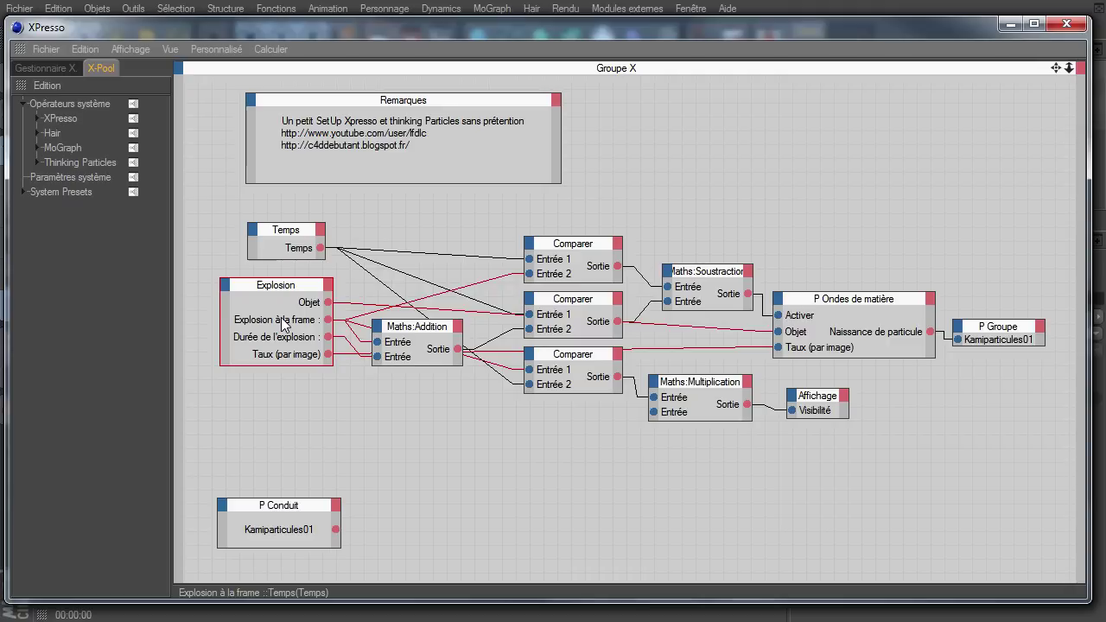
{"action": "left_click", "coordinate": [406, 338]}
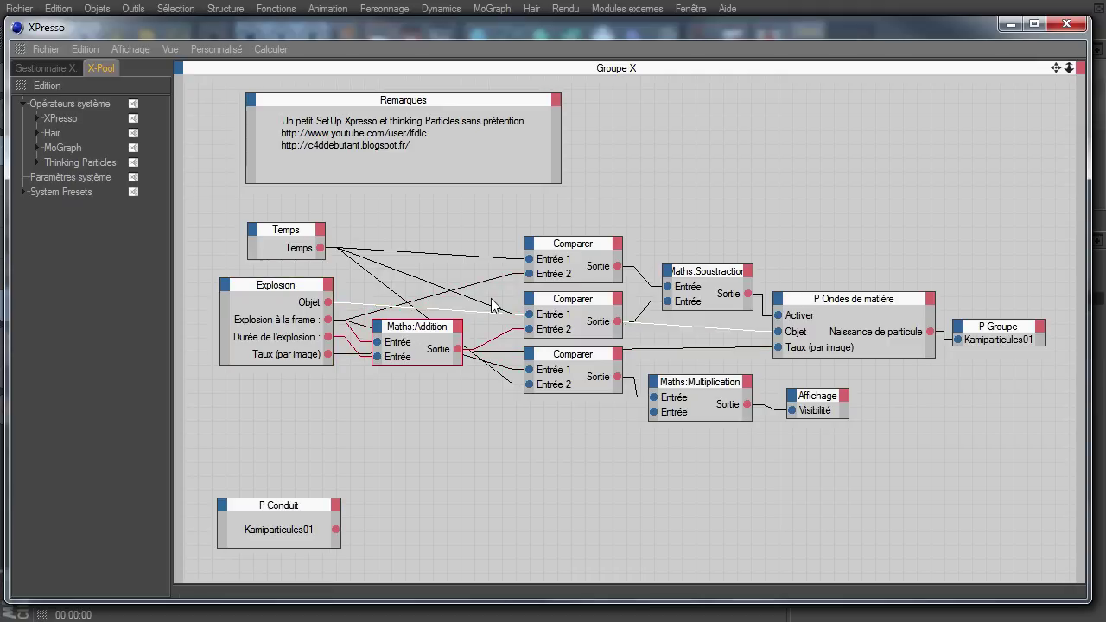
{"action": "left_click", "coordinate": [722, 277]}
{"action": "left_click", "coordinate": [713, 391]}
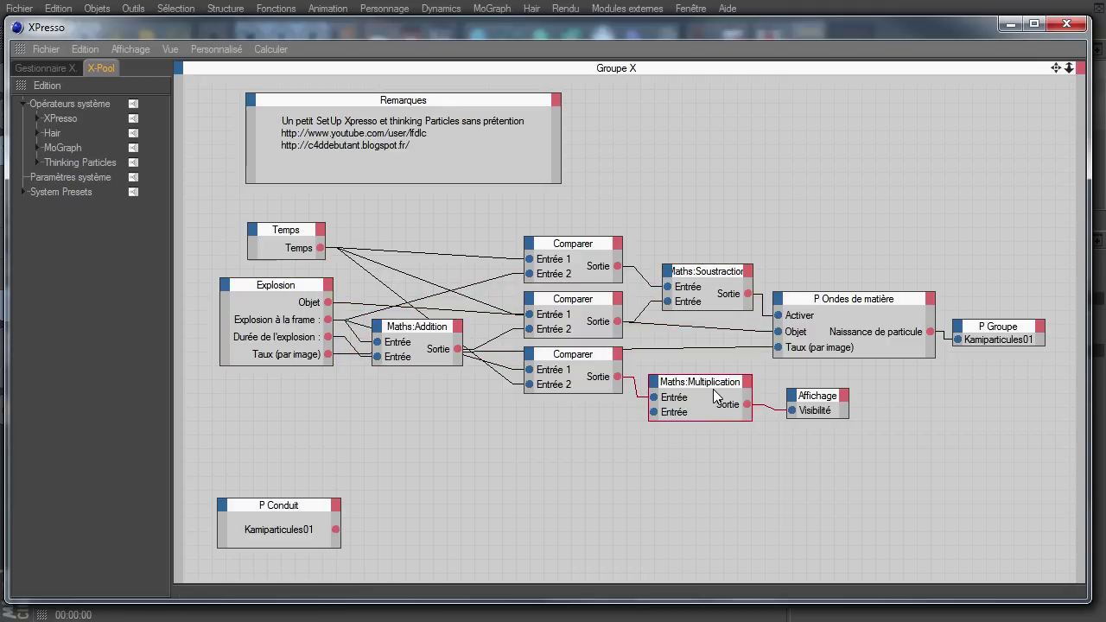
Inspect the three Comparer nodes, the P Ondes de matière emitter and the Affichage node, then check the Display tag.
{"action": "left_click", "coordinate": [563, 253]}
{"action": "left_click", "coordinate": [571, 307]}
{"action": "left_click", "coordinate": [578, 363]}
{"action": "left_click", "coordinate": [904, 313]}
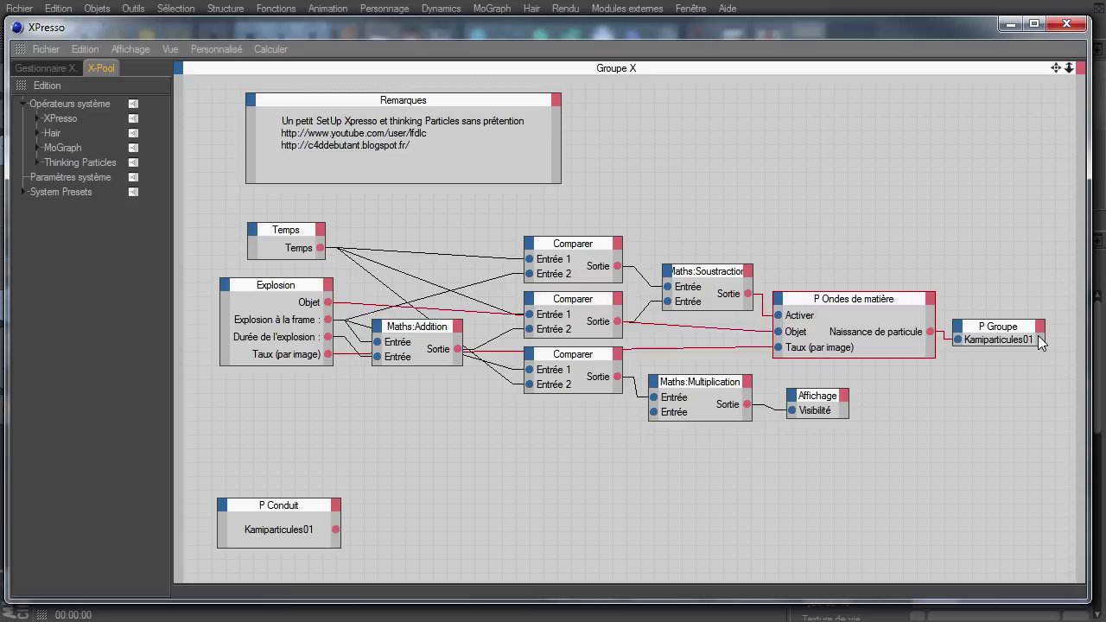
{"action": "left_click", "coordinate": [812, 409]}
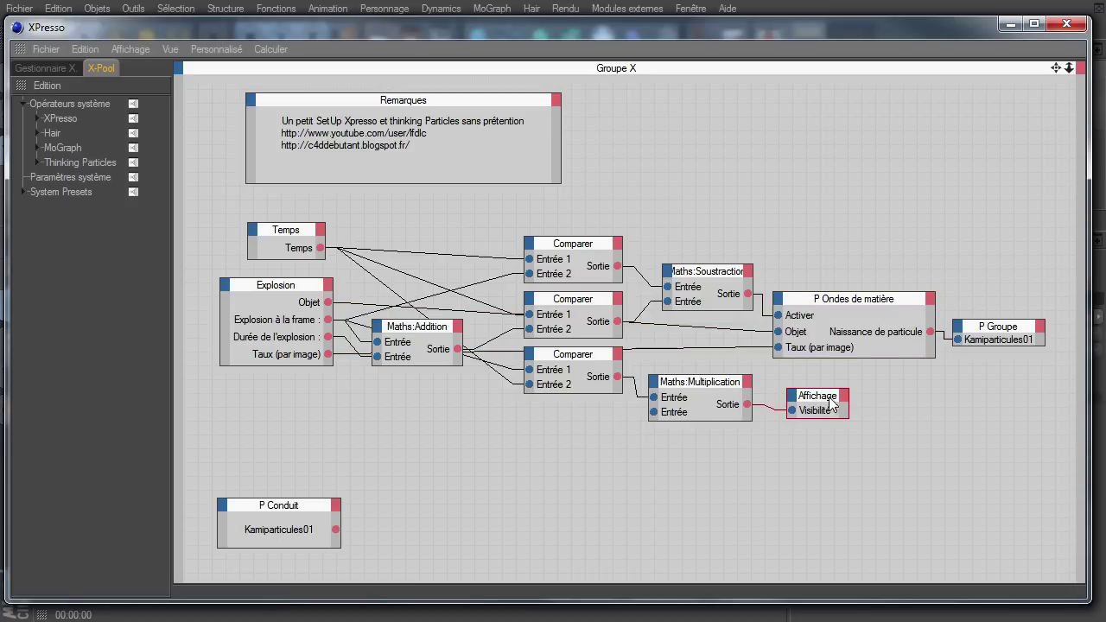
{"action": "mouse_move", "coordinate": [778, 31]}
{"action": "left_mouse_down"}
{"action": "mouse_move", "coordinate": [740, 45]}
{"action": "mouse_move", "coordinate": [488, 69]}
{"action": "left_mouse_up"}
{"action": "left_click", "coordinate": [938, 87]}
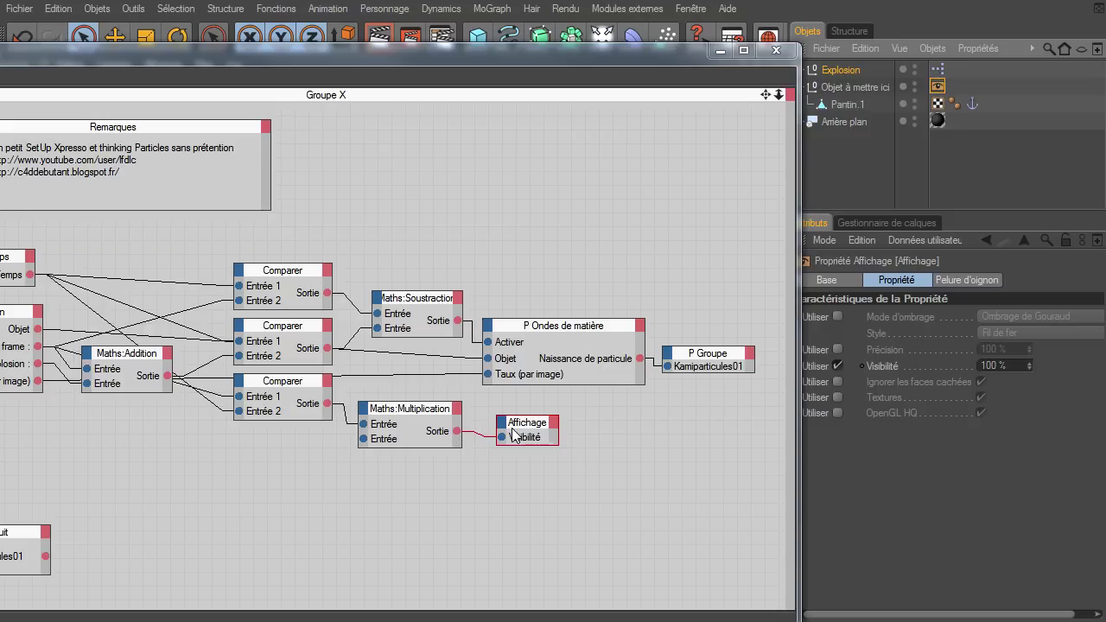
Enlarge the XPresso editor to reveal the whole graph and inspect the Kamiparticules01 P Conduit node.
{"action": "left_click_drag", "start_coordinate": [562, 59], "coordinate": [780, 21]}
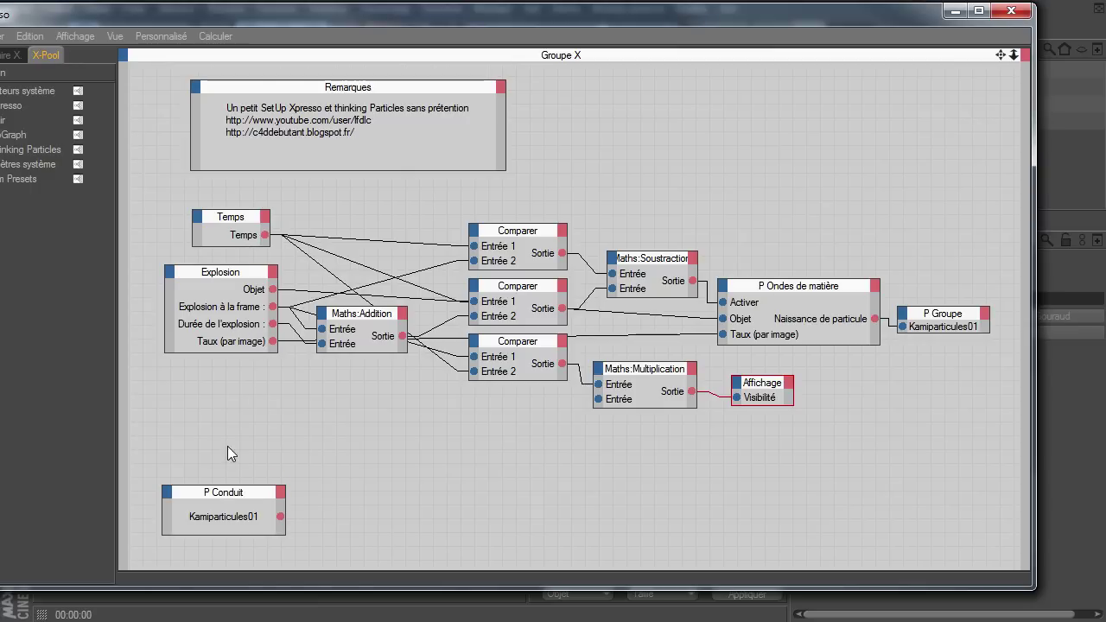
{"action": "left_click", "coordinate": [201, 501]}
{"action": "left_click_drag", "start_coordinate": [314, 12], "coordinate": [367, 16]}
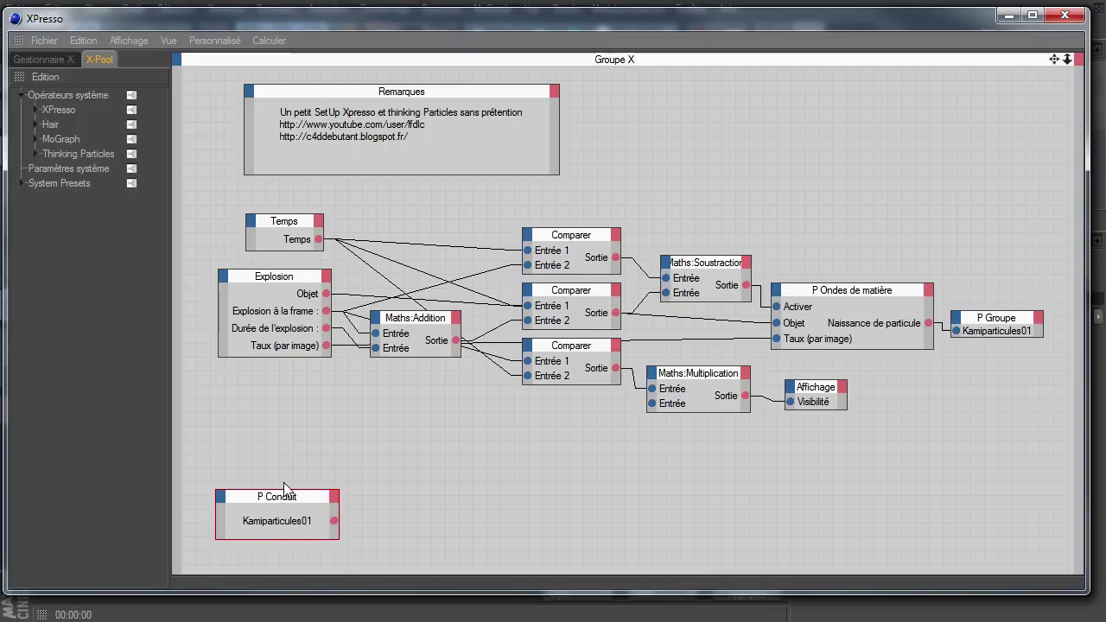